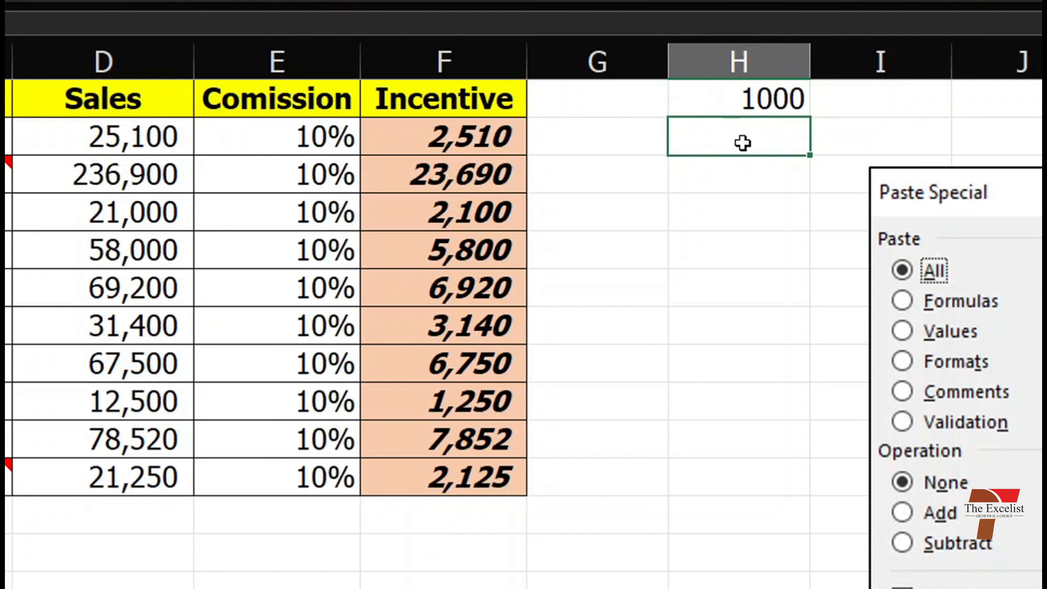
- Fill H2:H11 with the formula =D2*1000 as a trial calculation on the Sales values, and clear those cells again
type("=")
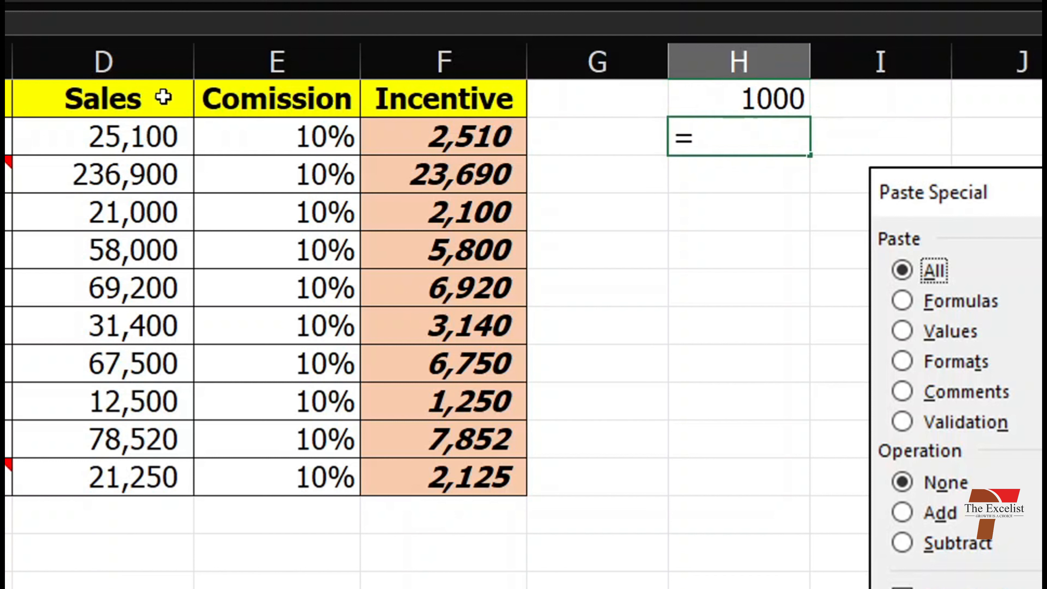
left_click(132, 142)
type("*100")
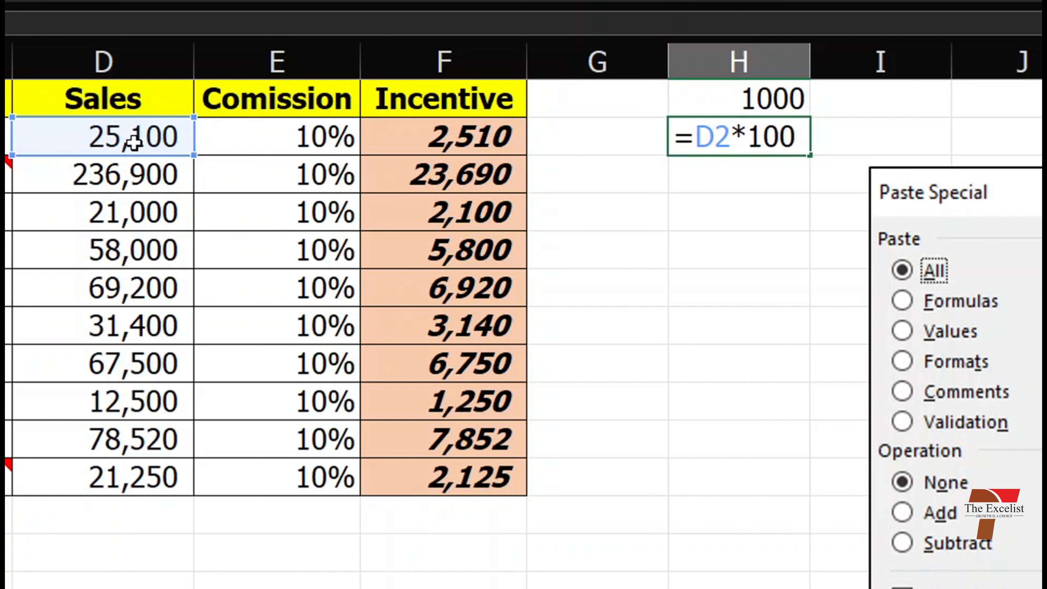
key("Return")
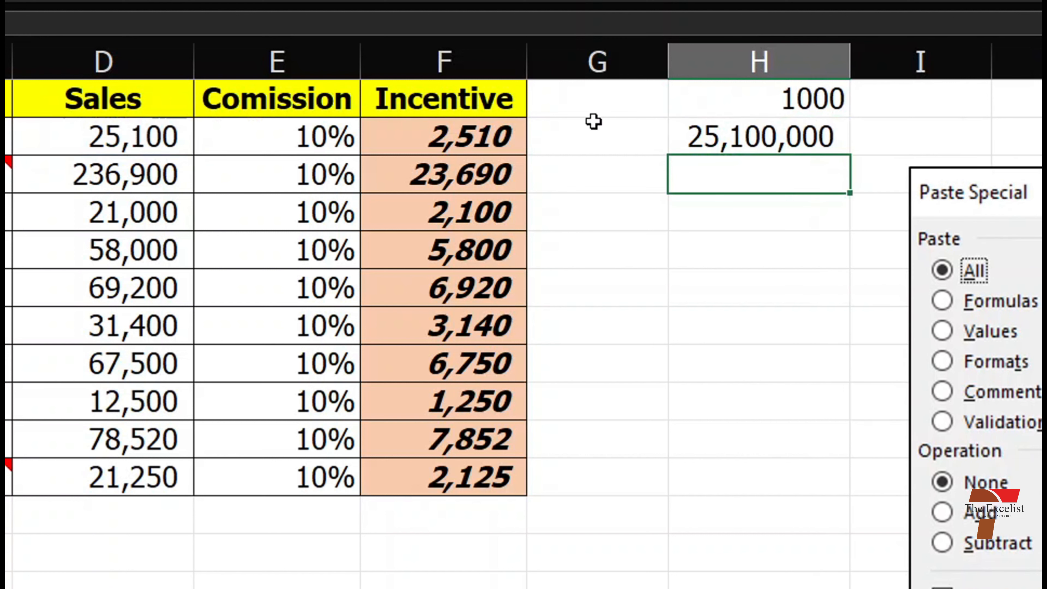
left_click(742, 138)
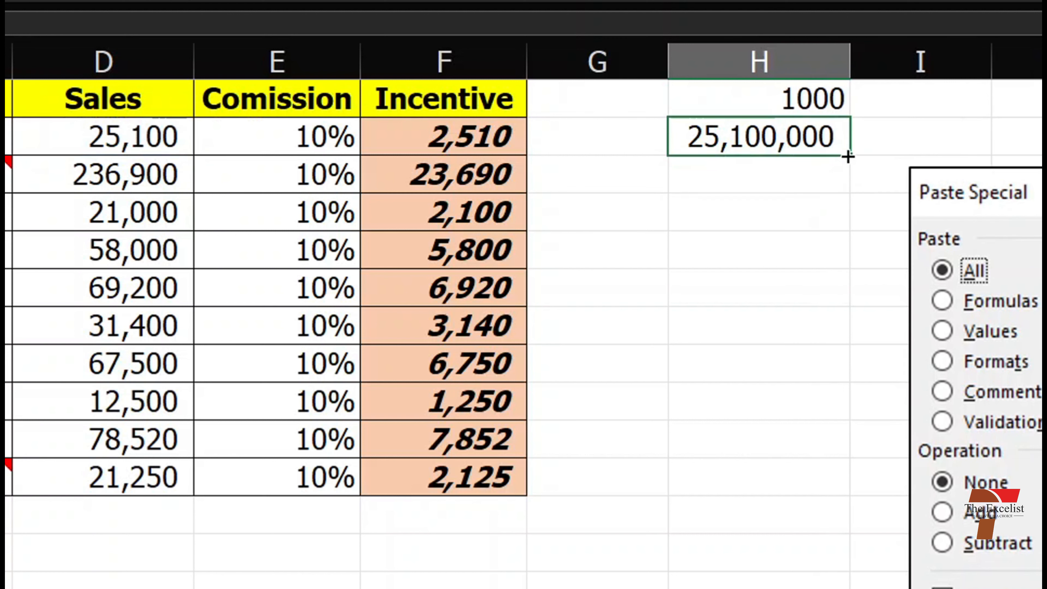
left_click_drag(848, 156, 848, 493)
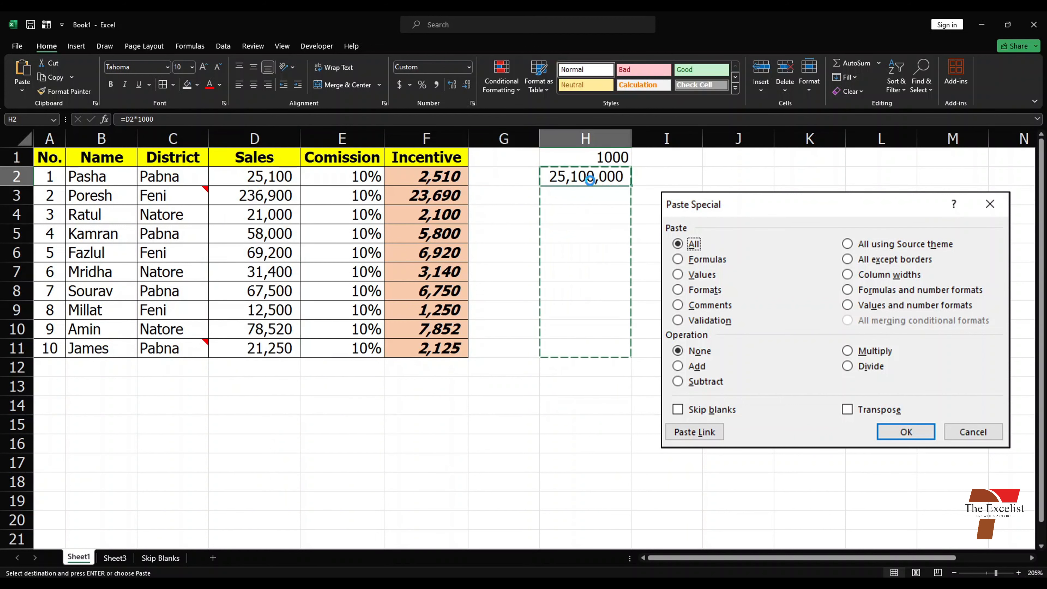
key("Delete")
left_click(596, 265)
- Copy the multiplier 1000 from H1 and select the Sales values in D2:D11 as the paste target
left_click(609, 157)
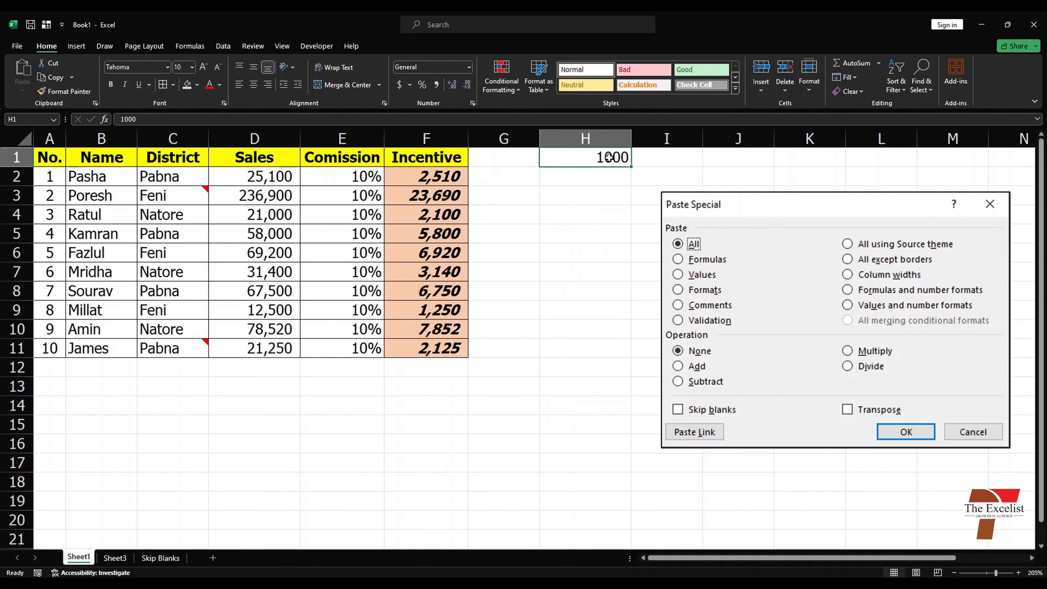
key("ctrl+c")
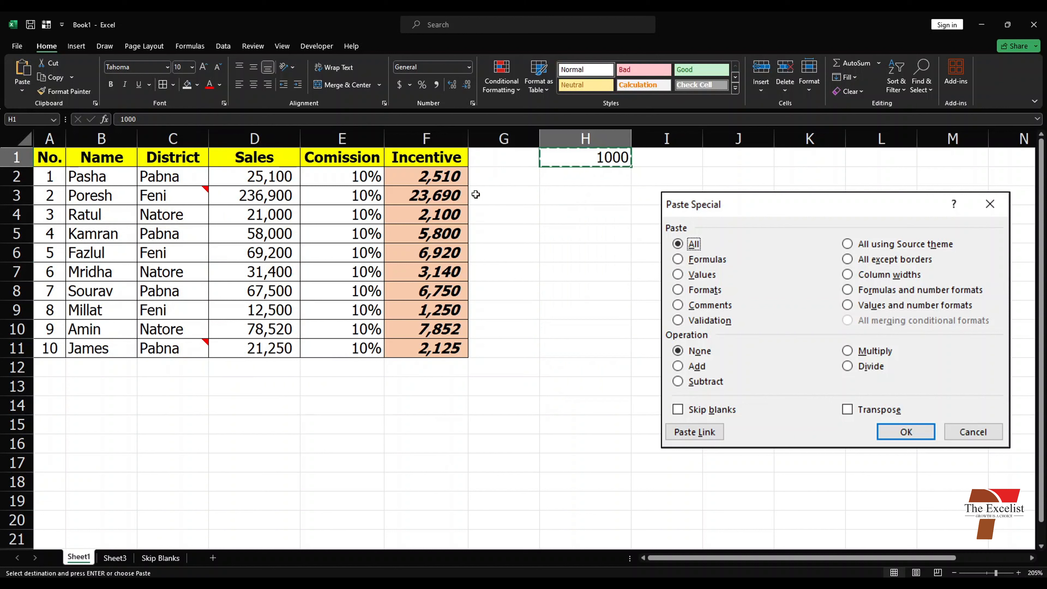
left_click_drag(273, 175, 287, 346)
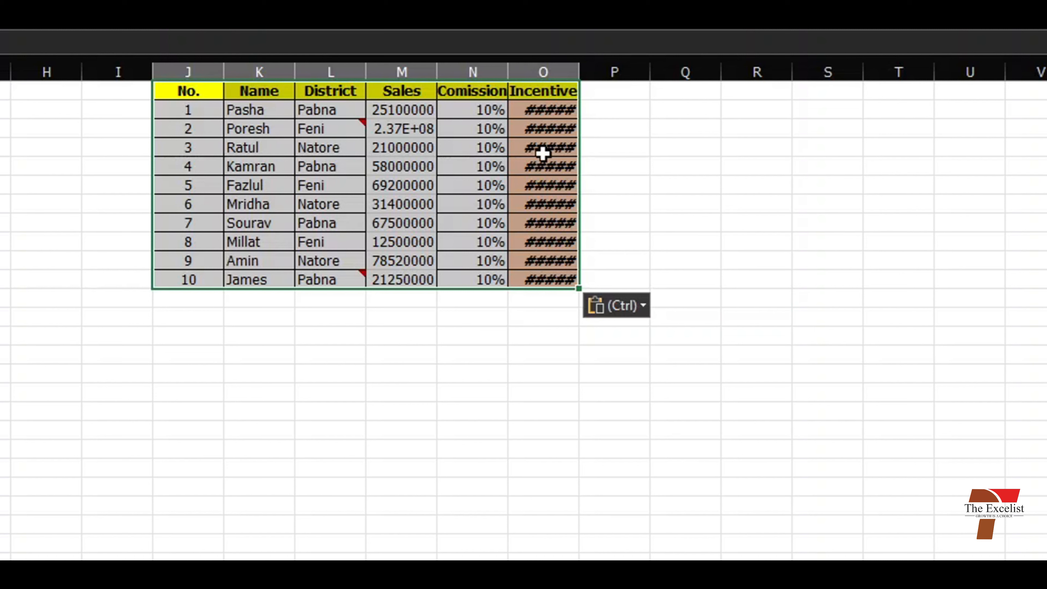
- Paste the copied table at R1 of Sheet3, applying its column widths with Paste Special before pasting its contents
left_click(400, 131)
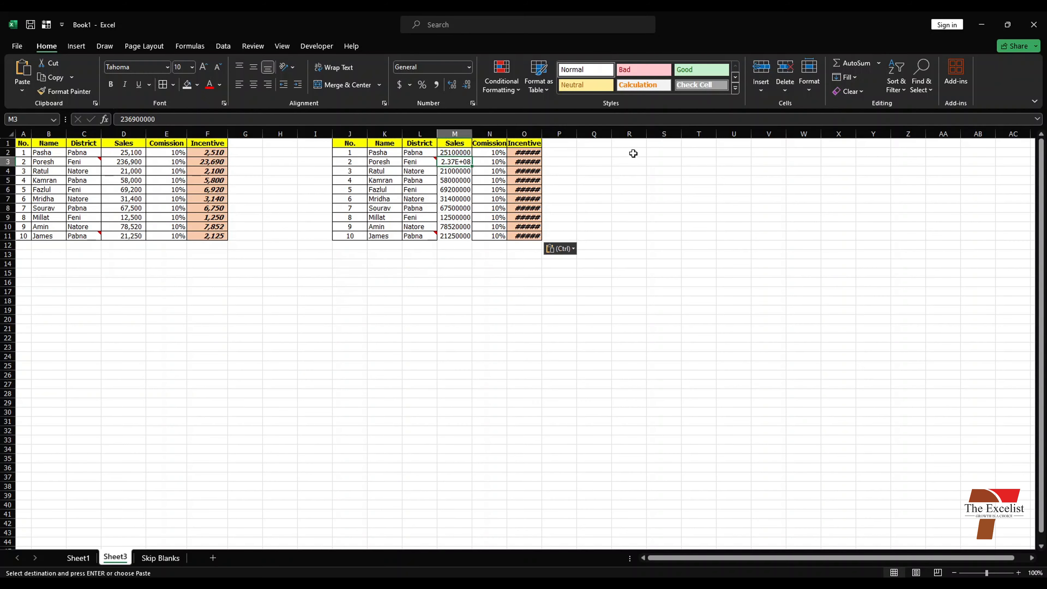
left_click(758, 91)
right_click(630, 144)
left_click(671, 235)
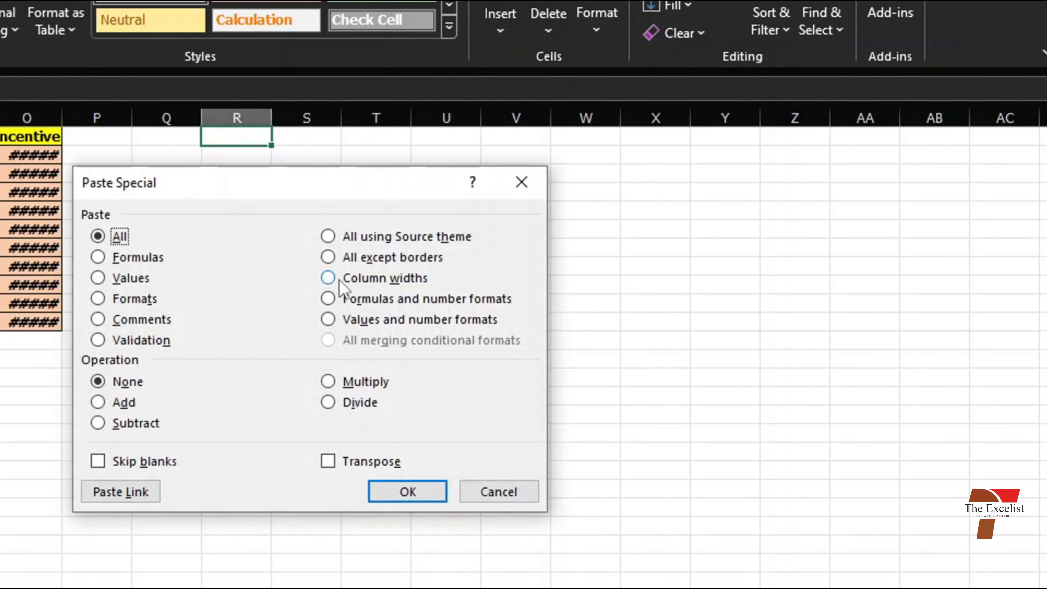
left_click(338, 280)
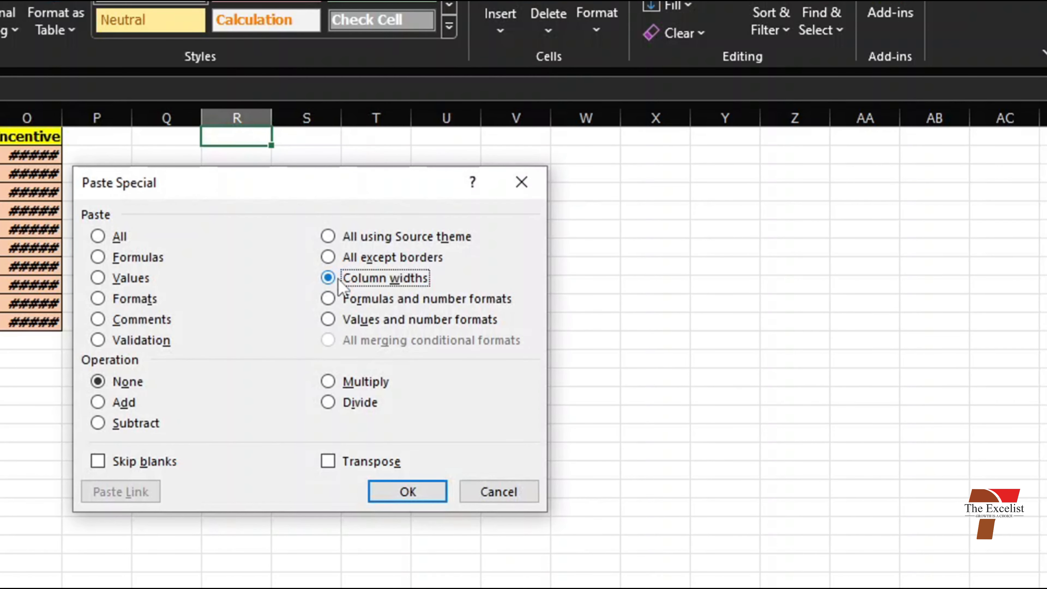
left_click(407, 492)
key("ctrl+v")
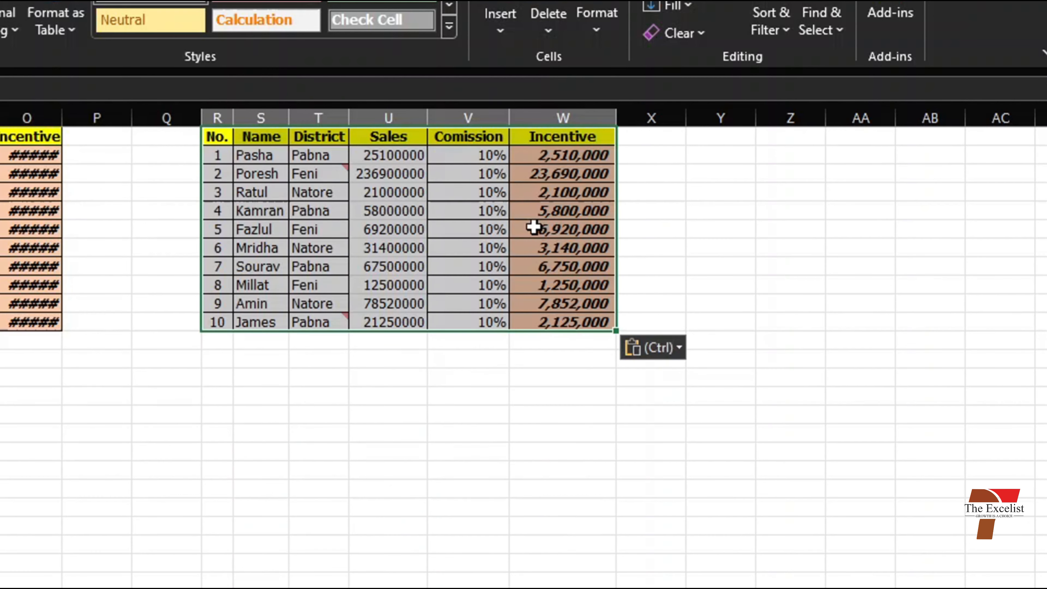
left_click(573, 390)
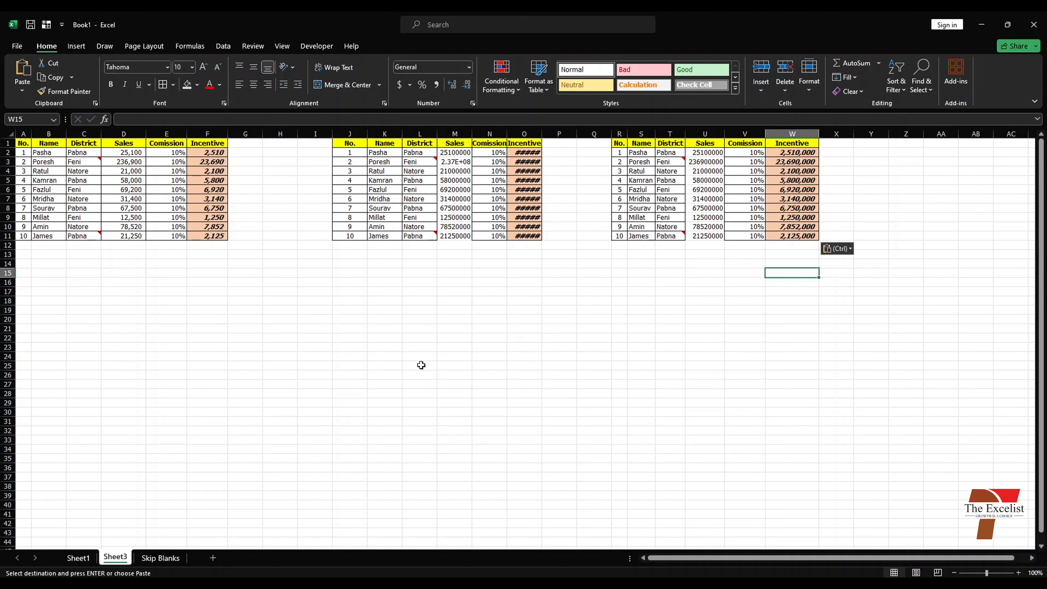
- Return to Sheet1, clear the copy selection and enter 200 in cell H1
left_click(79, 557)
key("ctrl+alt+v")
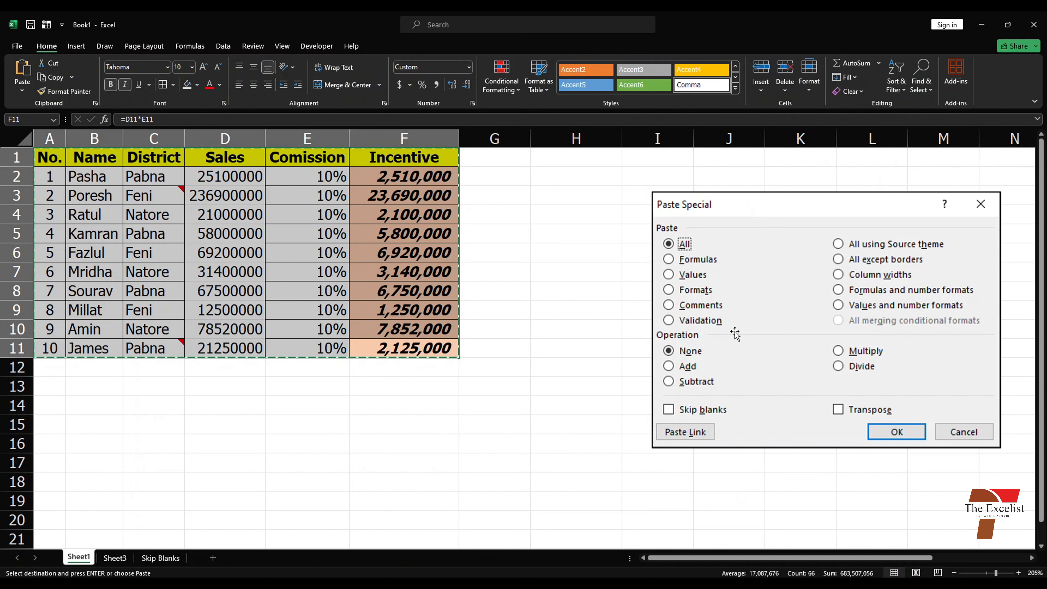
left_click(304, 498)
left_click(561, 160)
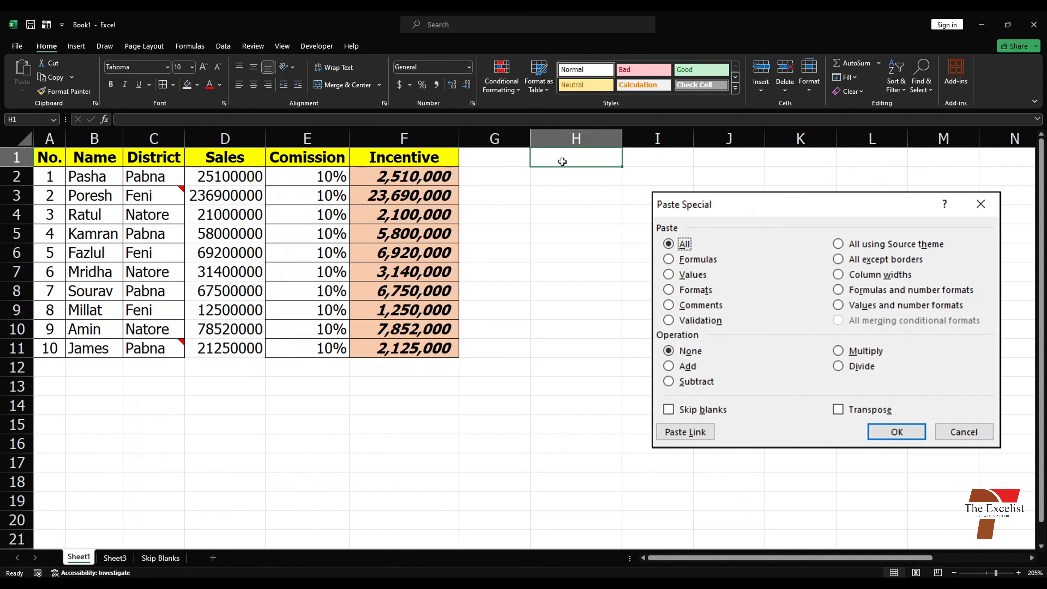
type("=")
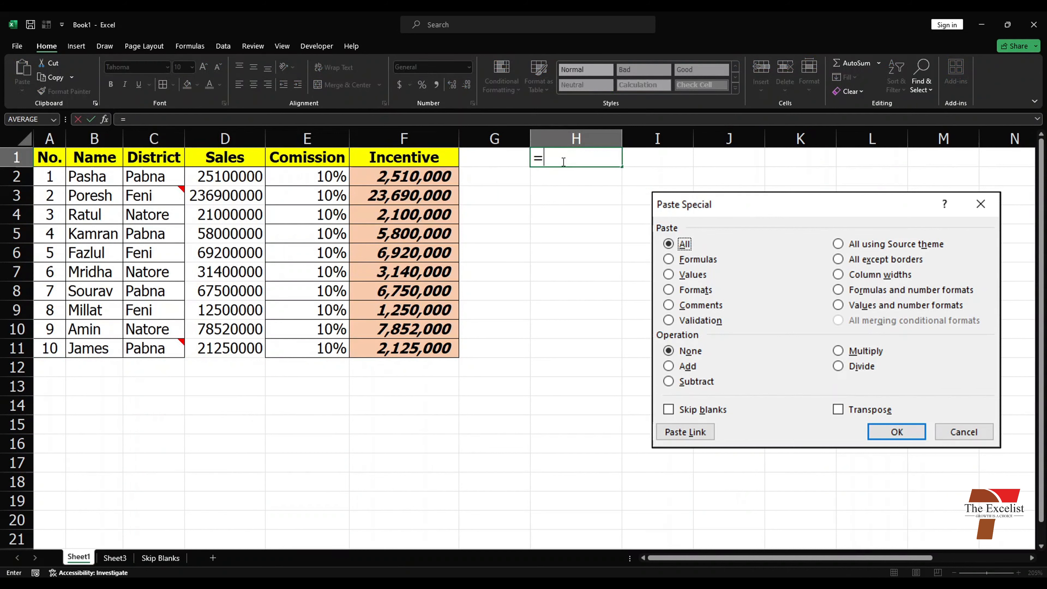
key("BackSpace")
type("200")
key("Return")
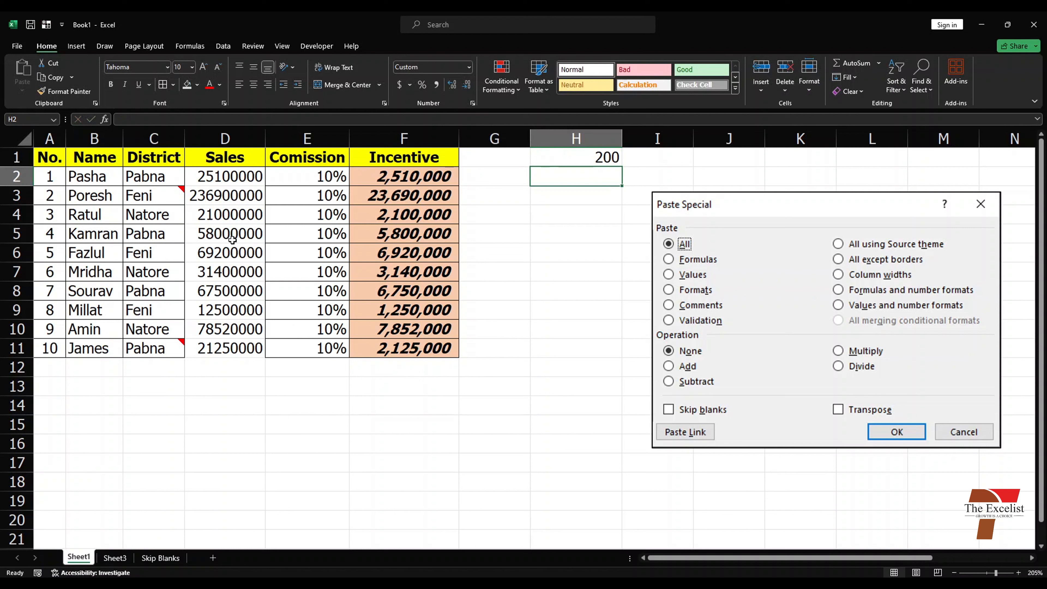
- Copy the 200 in H1 and add it to the Sales values in D2:D11 with the Paste Special Add operation
left_click(599, 157)
key("ctrl+c")
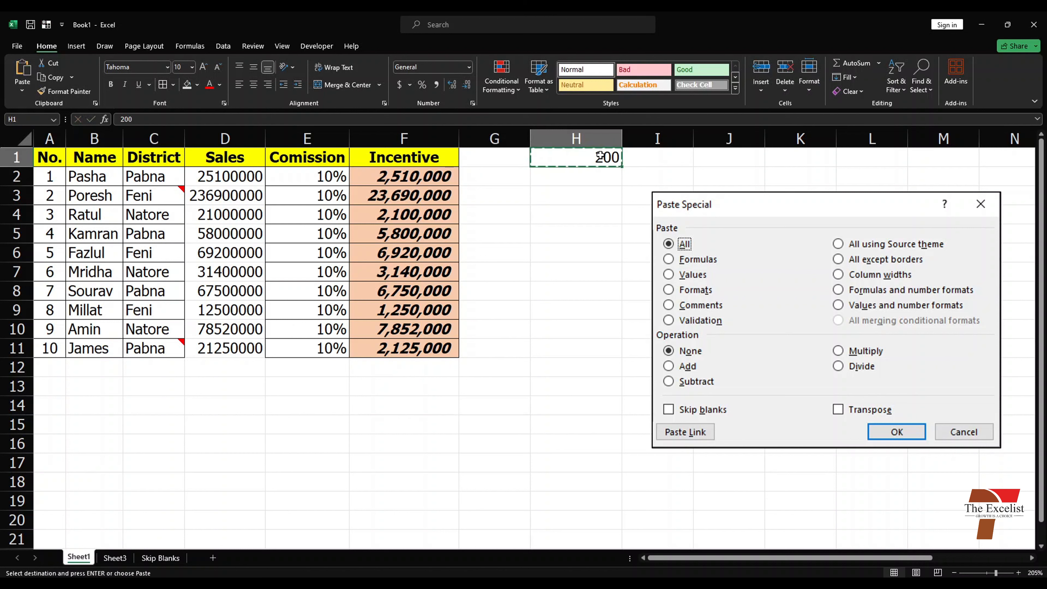
left_click(222, 175)
left_click_drag(222, 175, 226, 348)
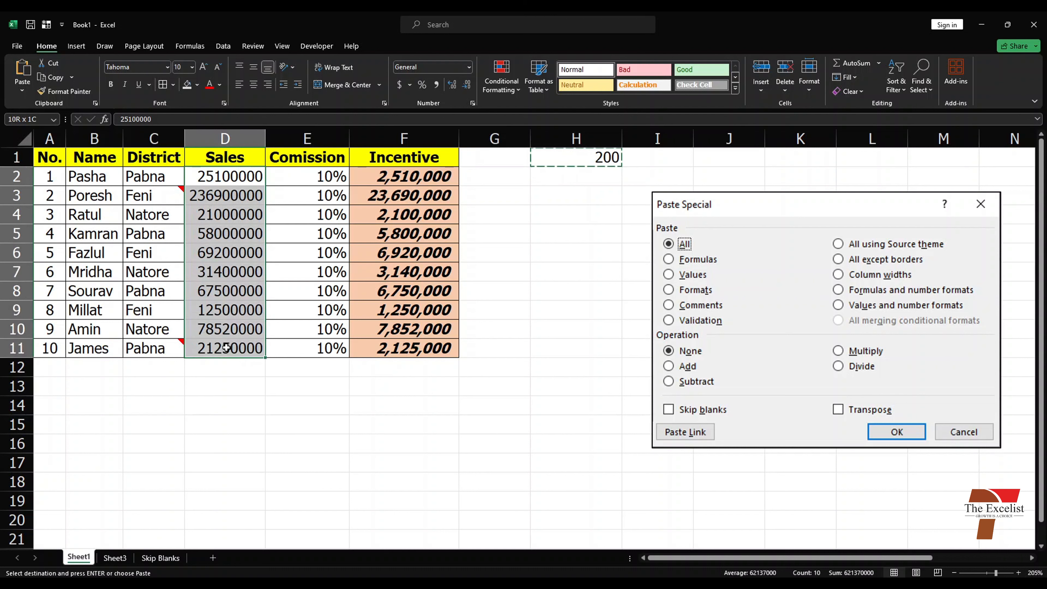
right_click(237, 181)
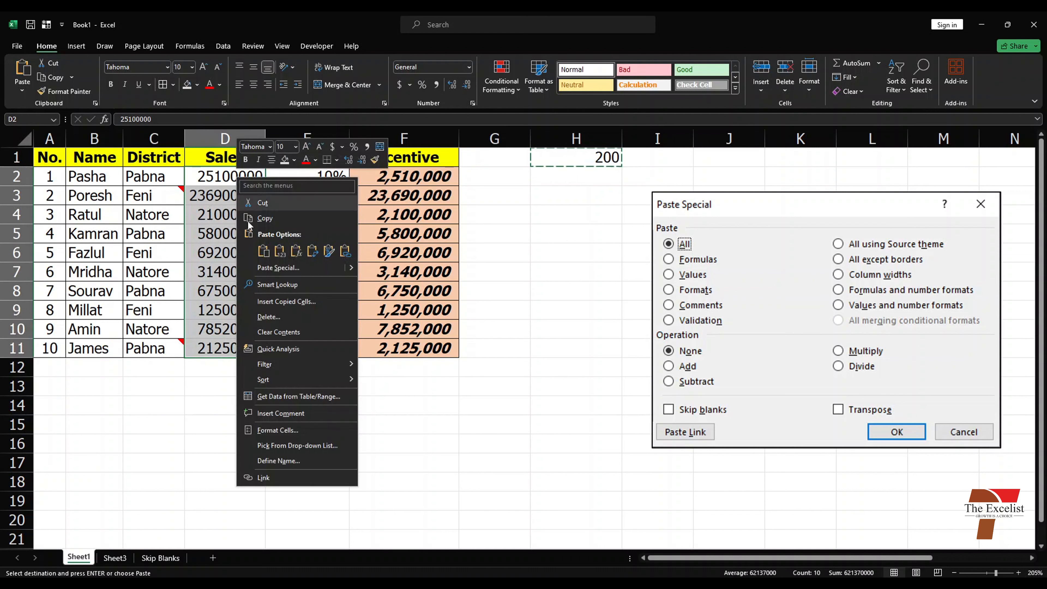
left_click(280, 268)
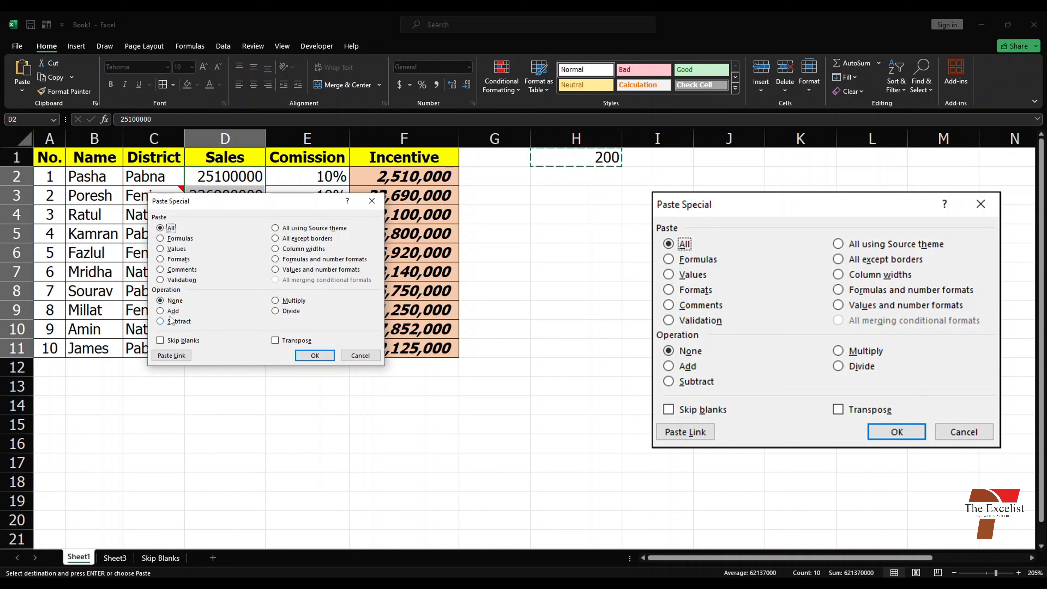
left_click(168, 311)
left_click(315, 355)
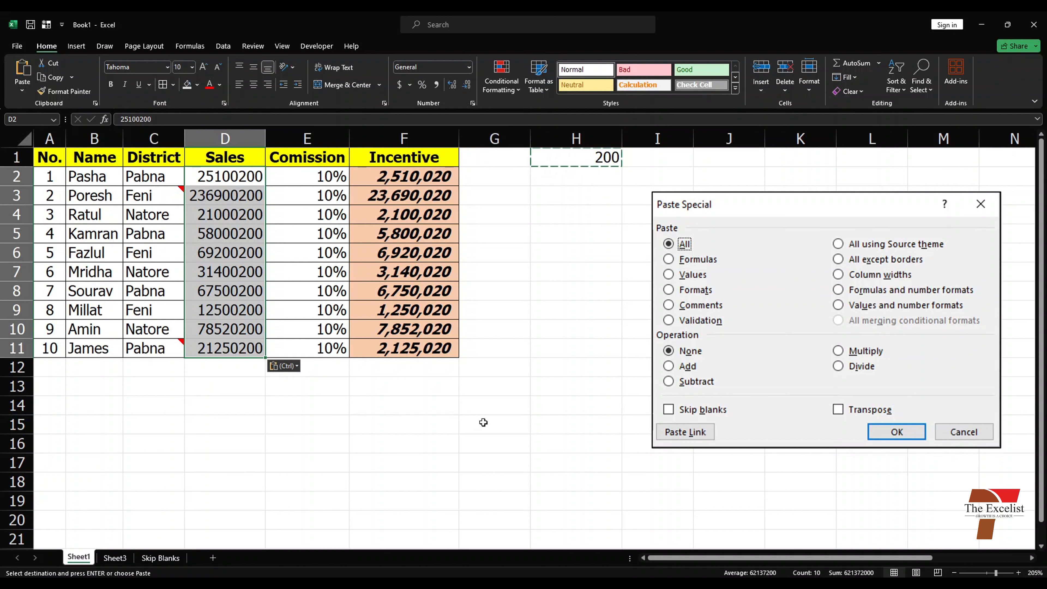
- Enter the values 10, 20, 30, 40 and 50 in cells F14 to F18
left_click(388, 407)
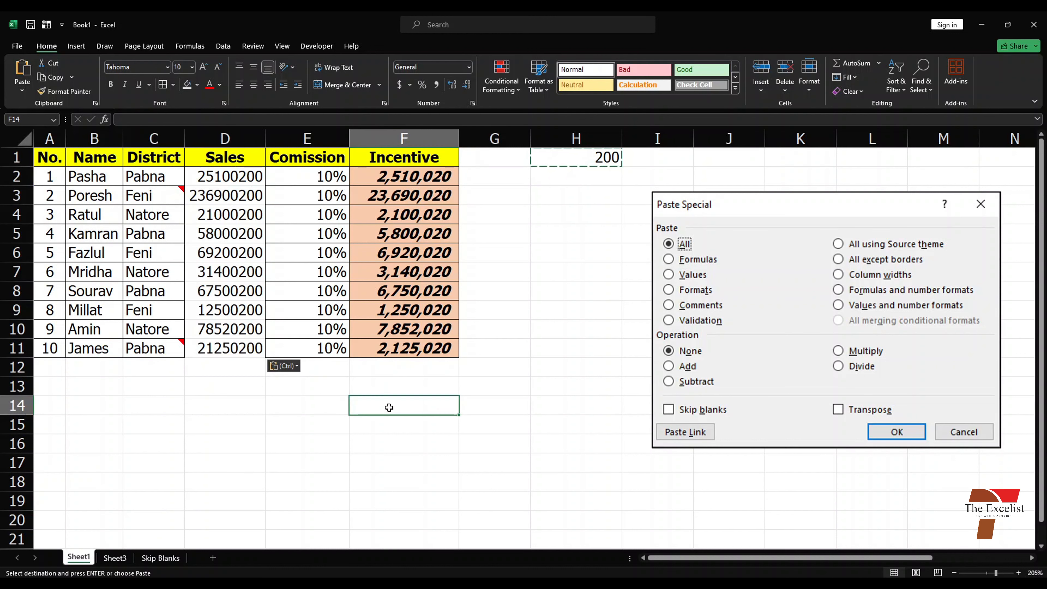
type("10")
key("Return")
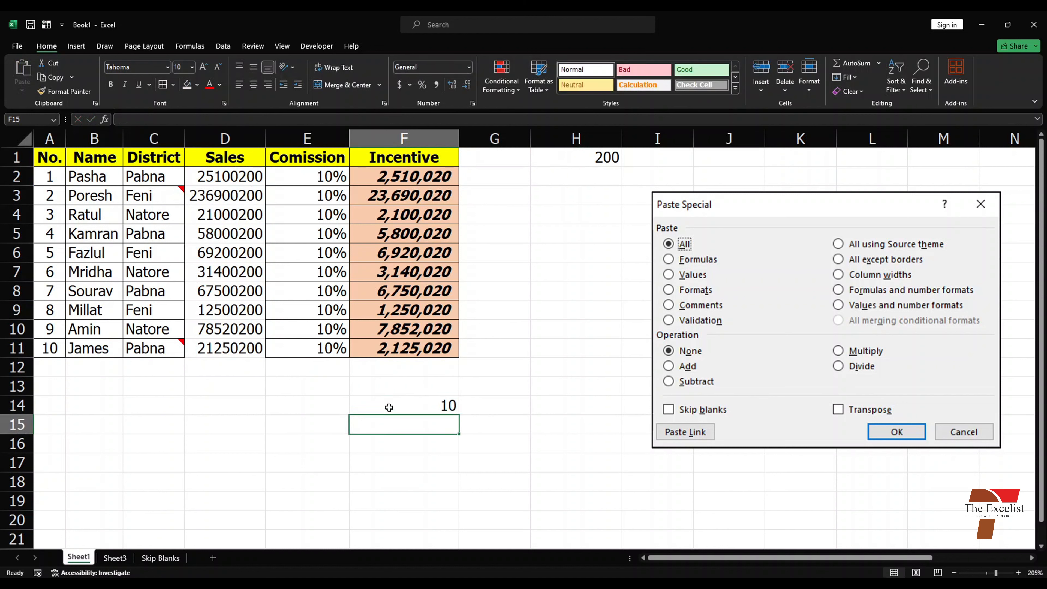
type("20")
key("Return")
type("30")
key("Return")
type("40")
key("Return")
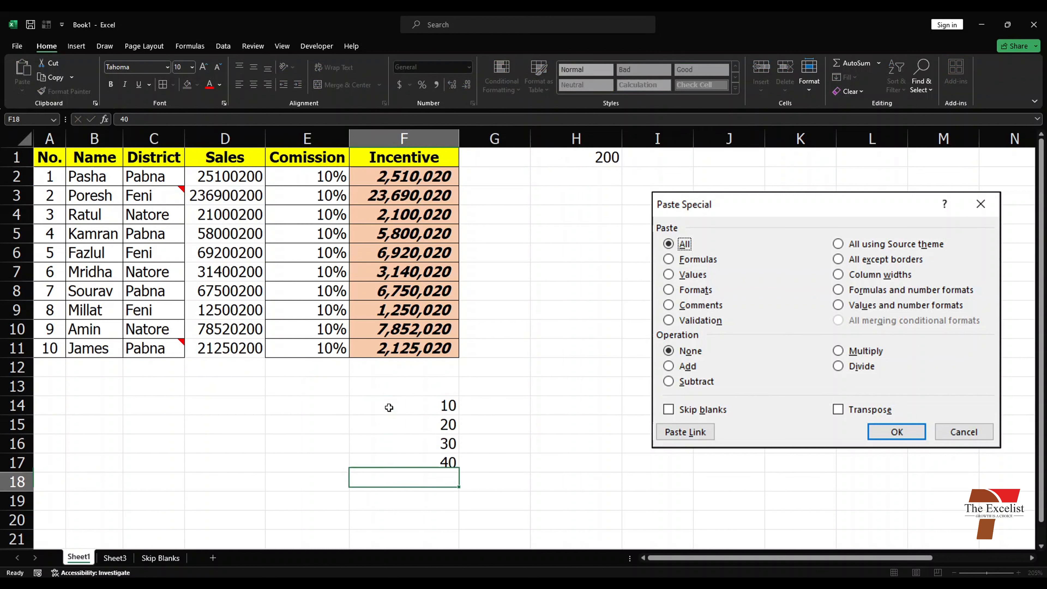
type("50")
key("Return")
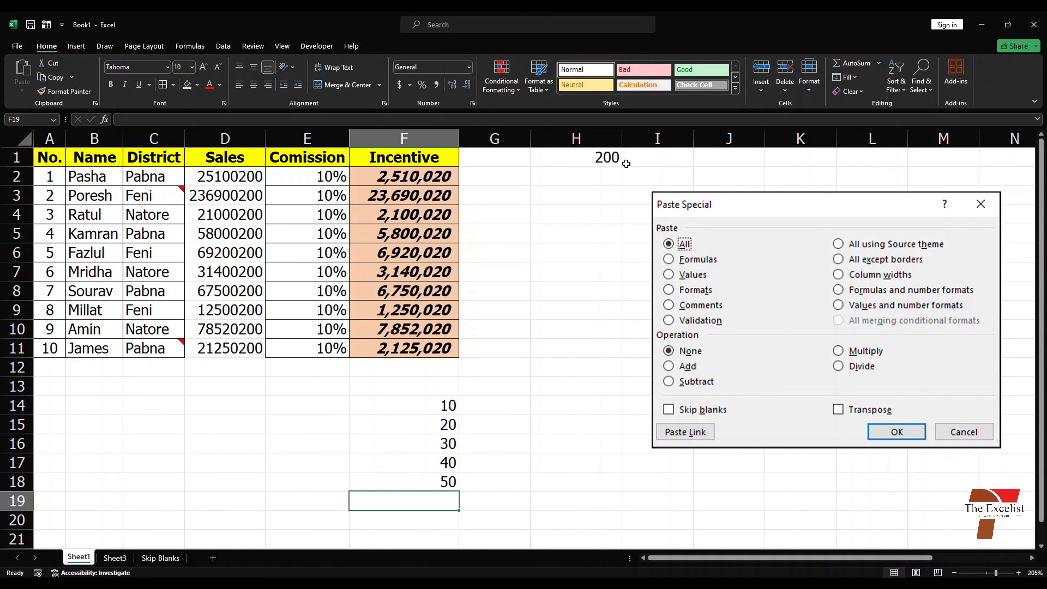
- Replace the value in cell H1 with 5
left_click(608, 158)
type("5")
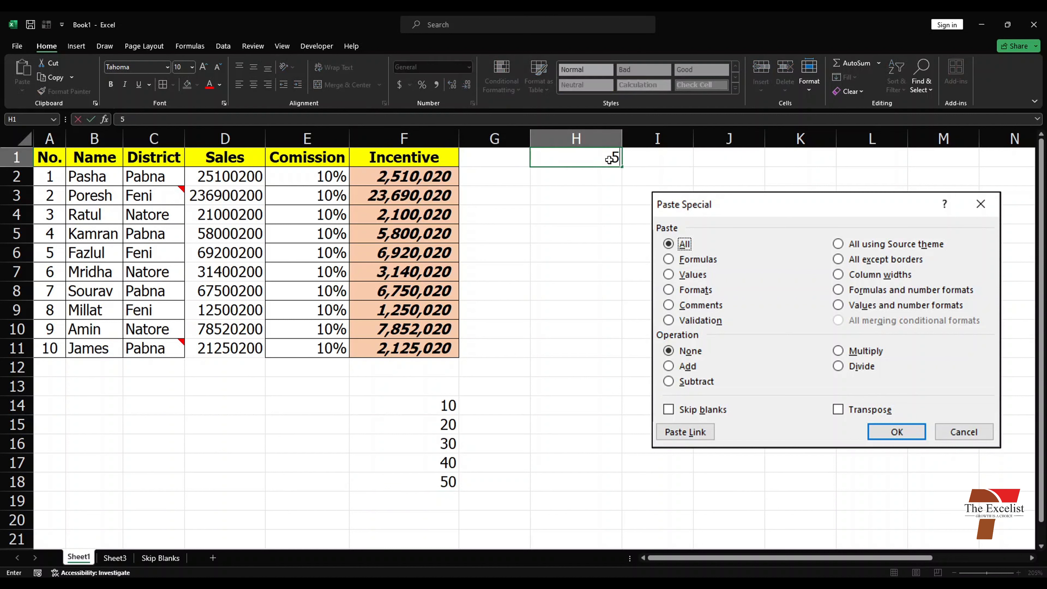
key("Return")
- Copy the 5 in H1 and subtract it from the values in F14:F18 with the Paste Special Subtract operation
left_click(609, 159)
key("ctrl+c")
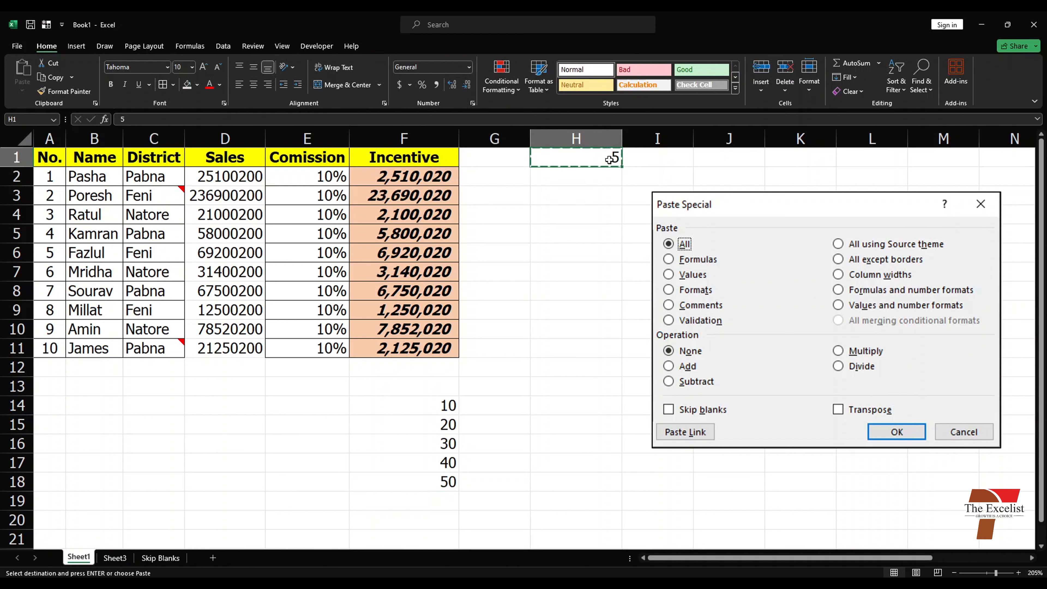
left_click_drag(450, 403, 448, 483)
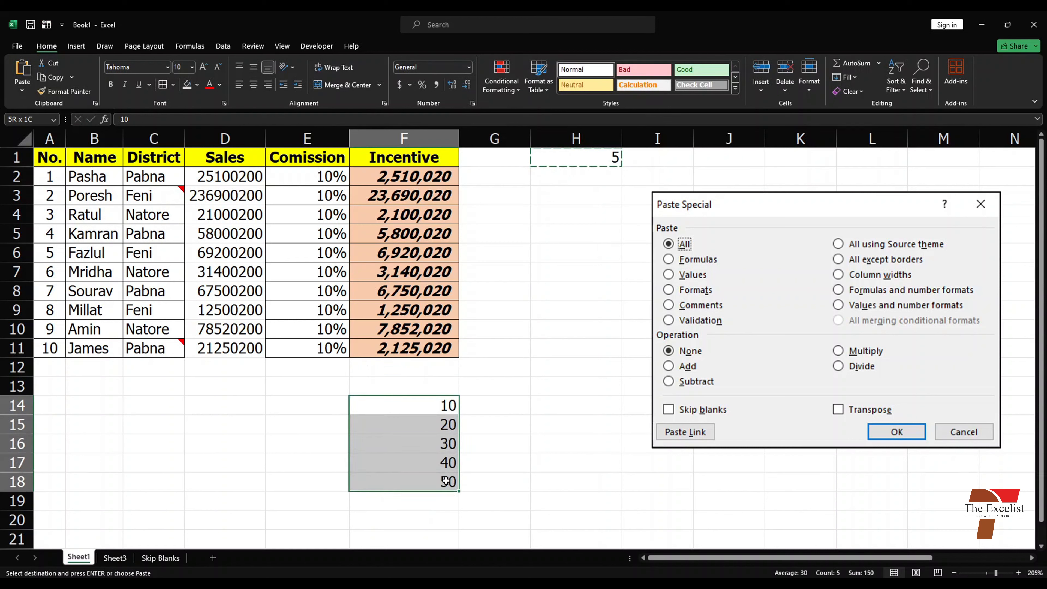
right_click(442, 404)
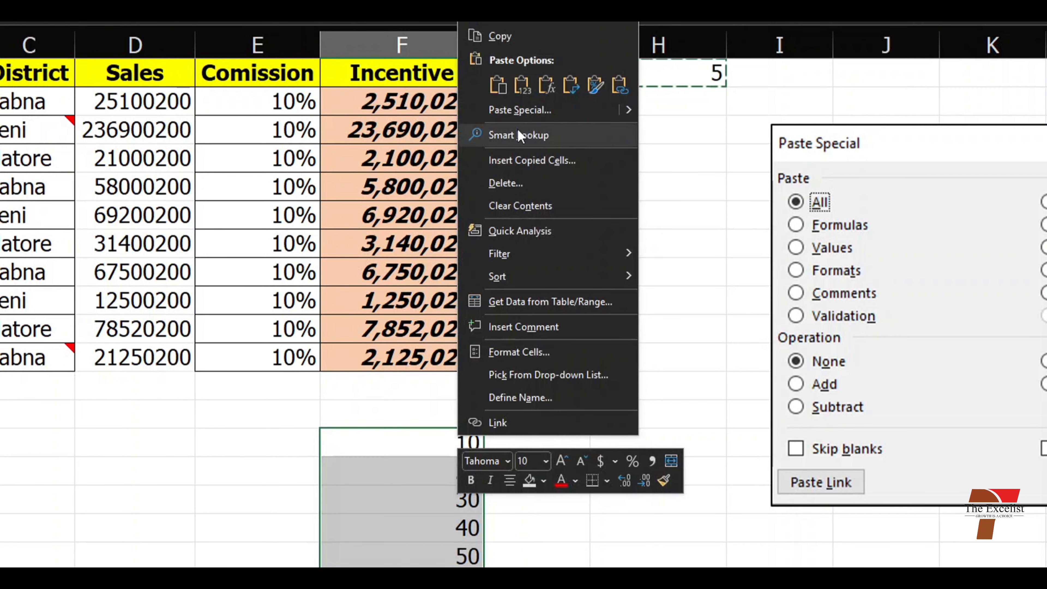
left_click(520, 110)
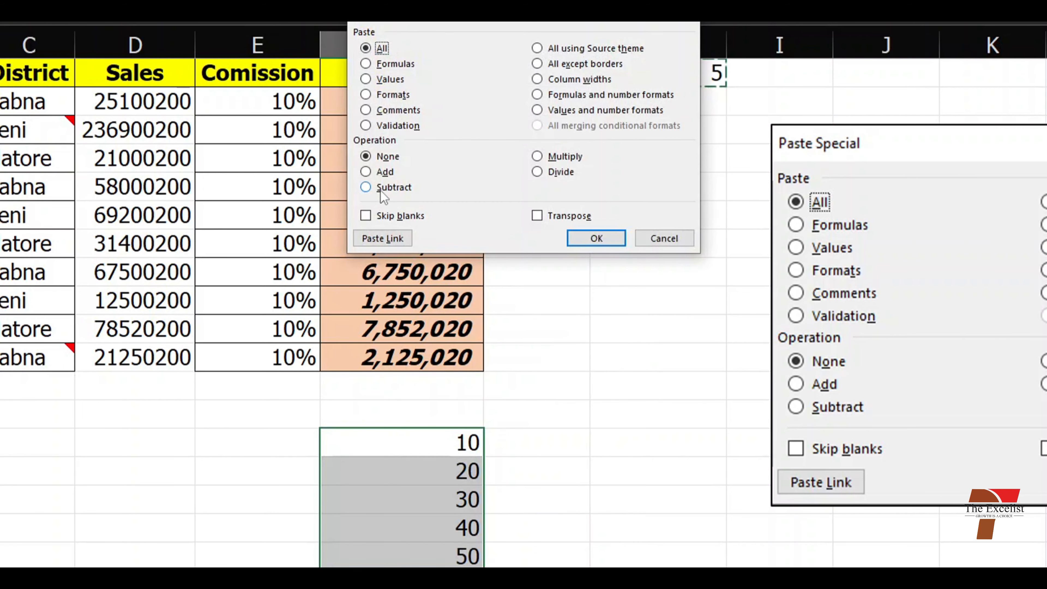
left_click(387, 188)
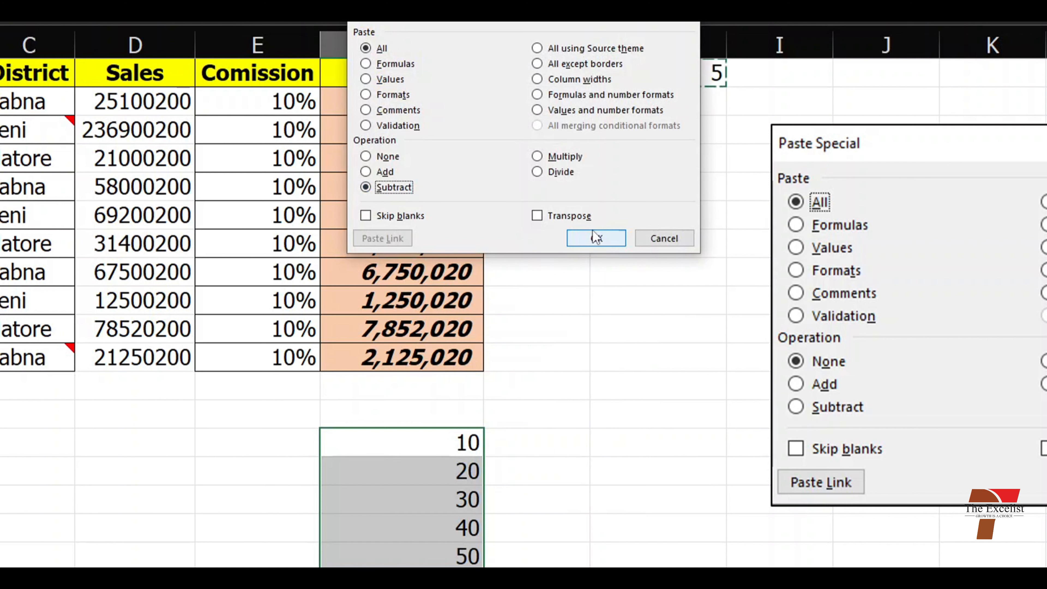
left_click(596, 238)
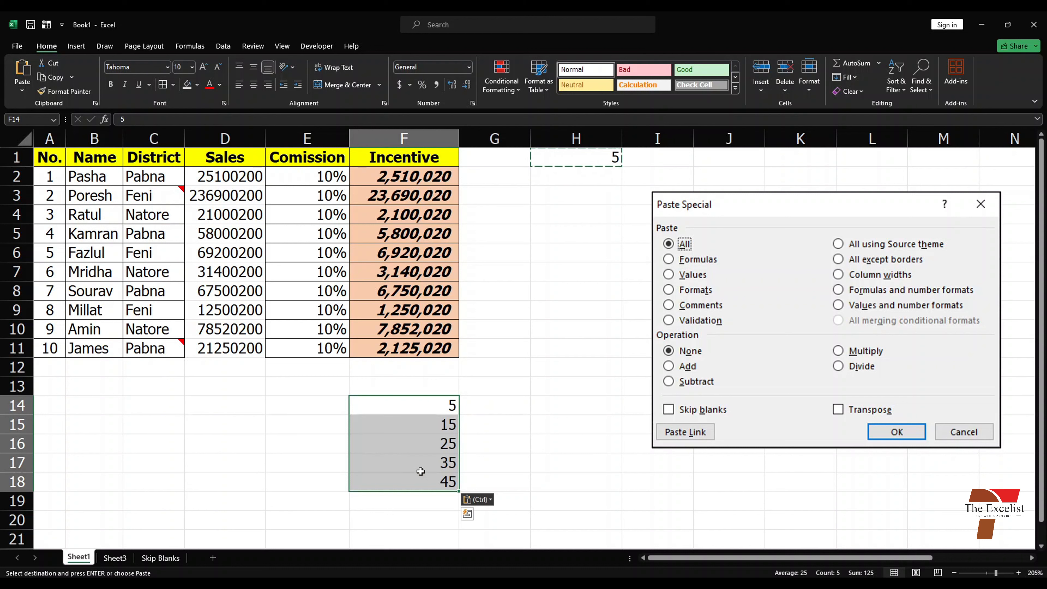
- Undo the subtraction on F14:F18 and select cell H1 again
key("ctrl+z")
left_click(533, 387)
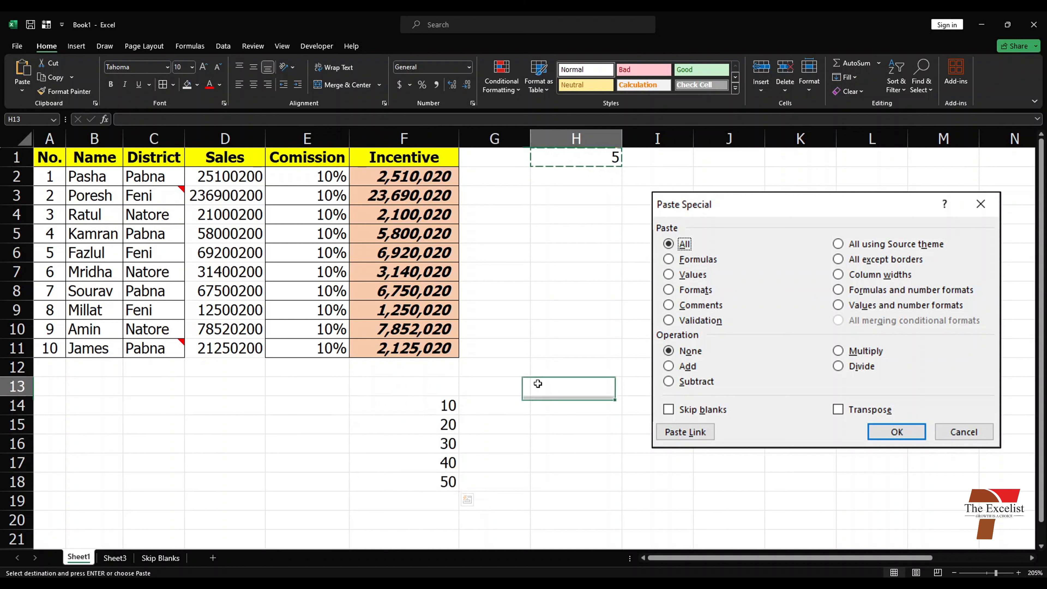
left_click(602, 155)
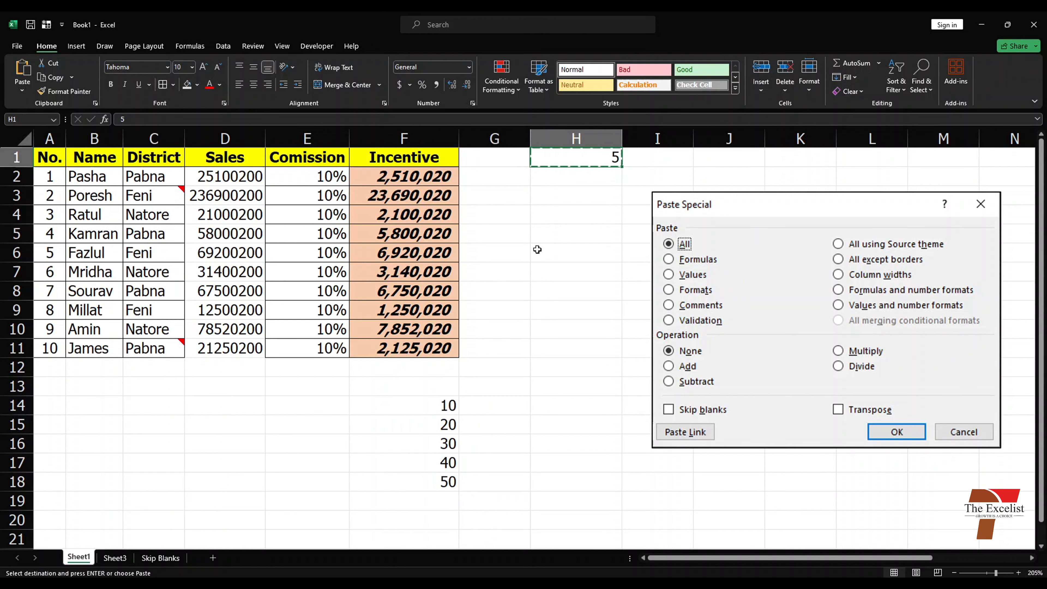
- Divide the values in F14:F18 by the copied 5 from H1 with the Paste Special Divide operation
left_click_drag(428, 406, 432, 480)
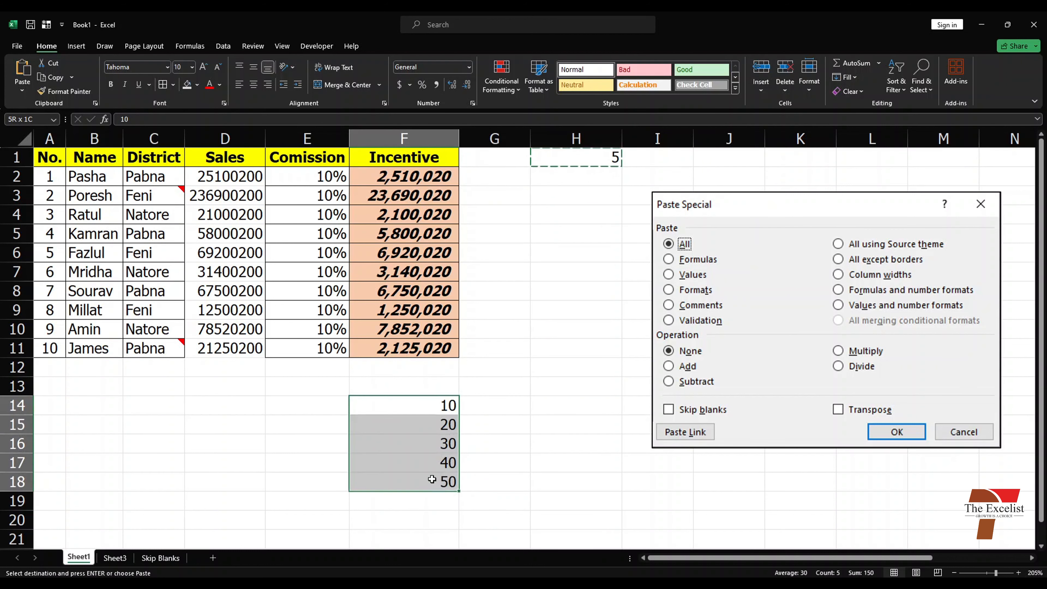
right_click(442, 416)
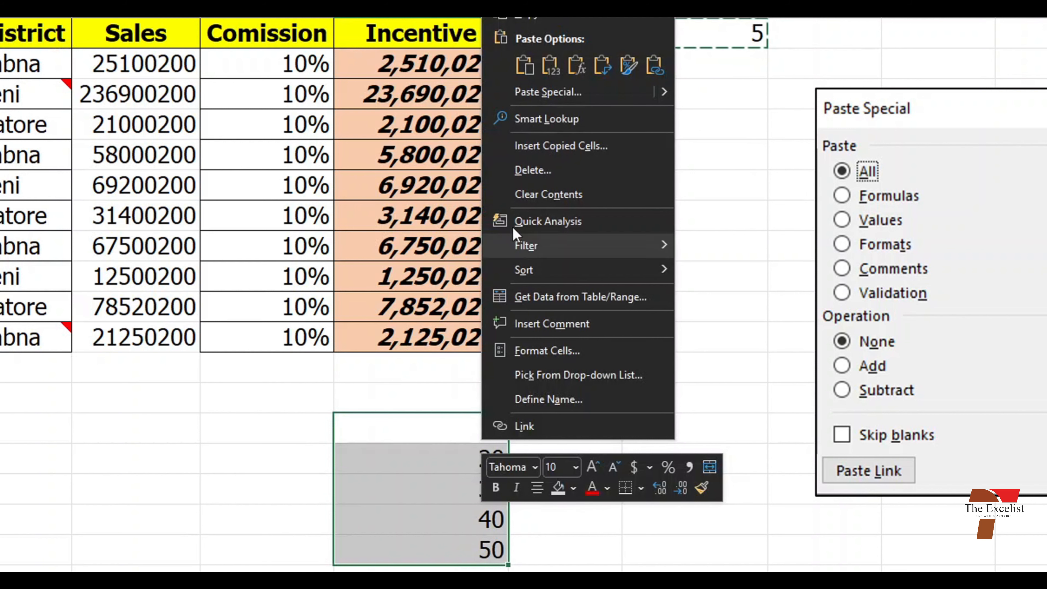
left_click(490, 201)
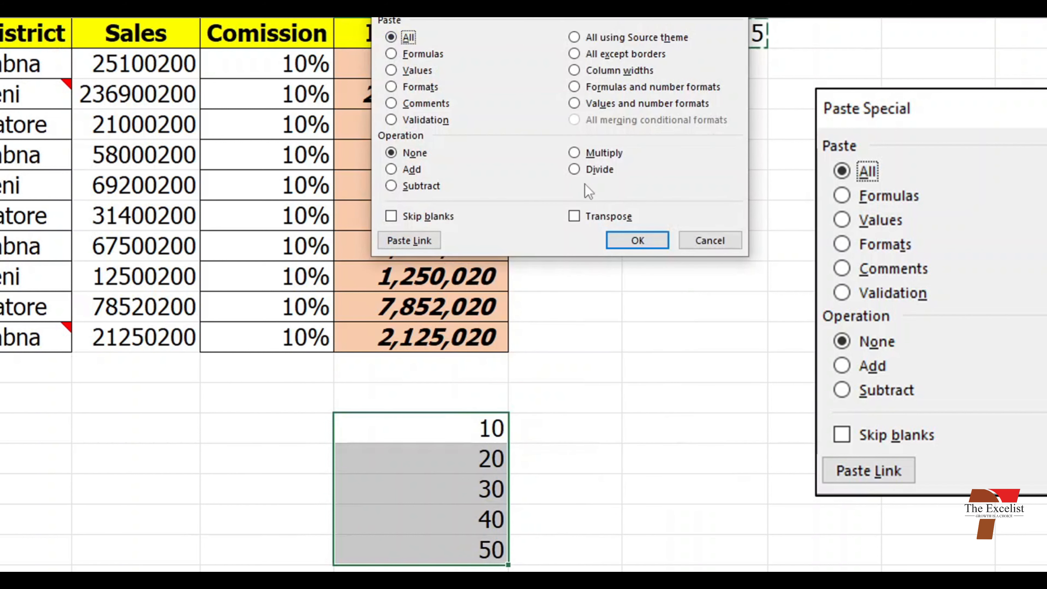
left_click(582, 170)
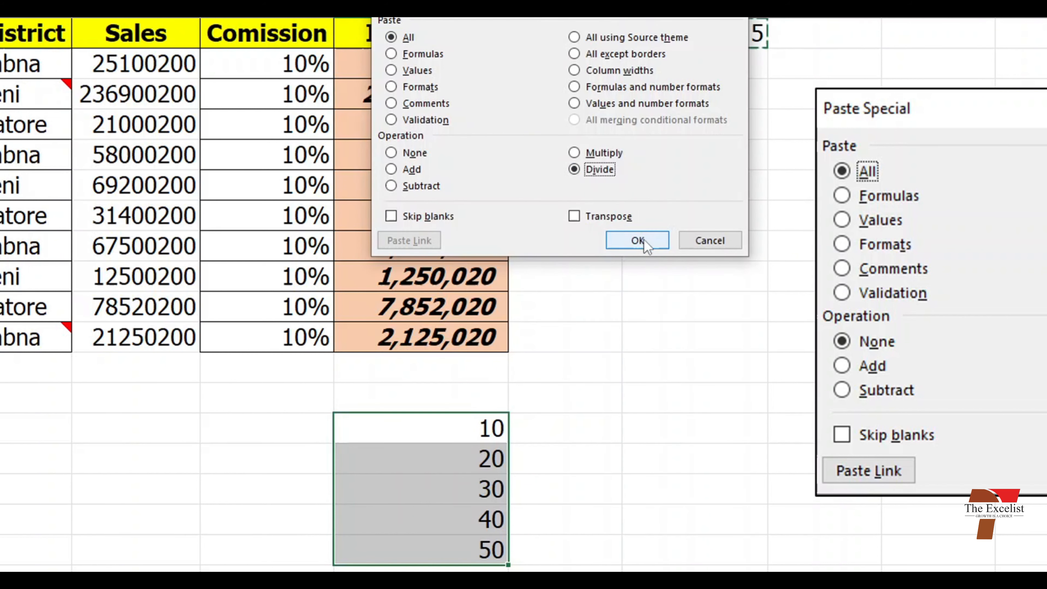
left_click(643, 240)
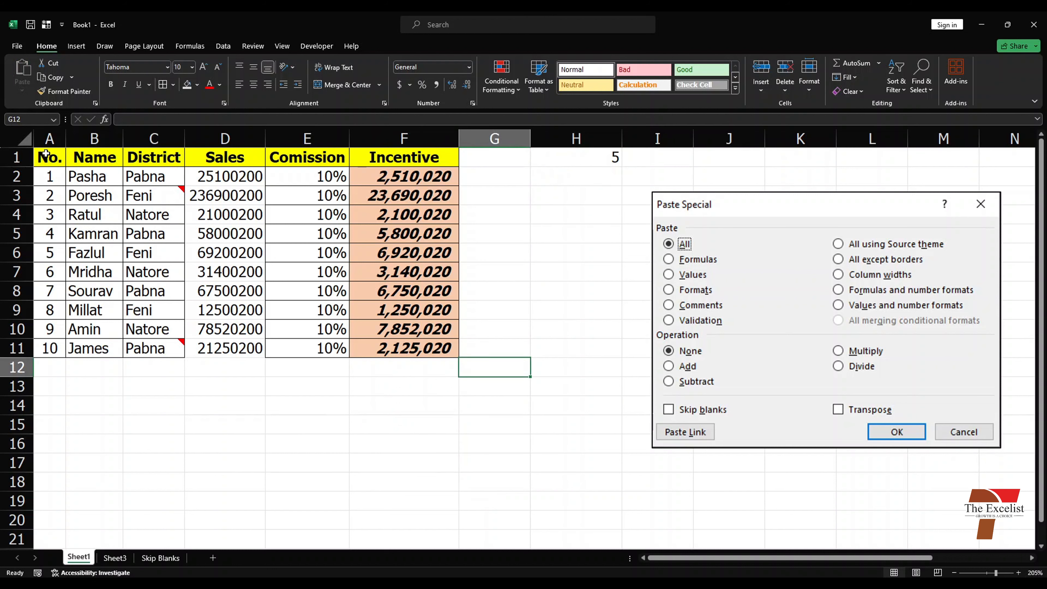
- Copy the sales table A1:F11 and paste it transposed at cell H1 with Paste Special
left_click_drag(49, 156, 412, 346)
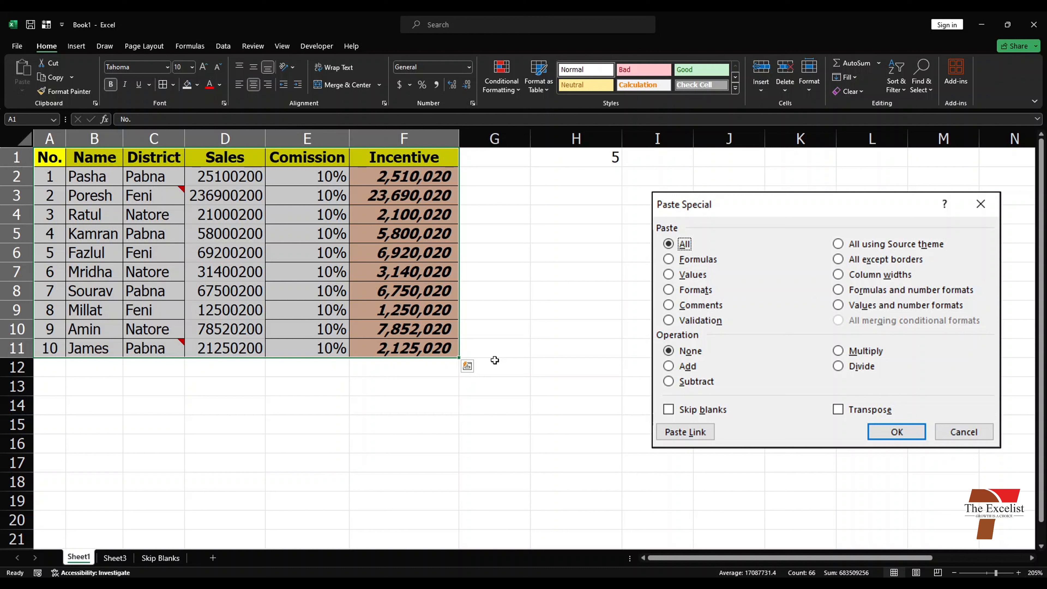
key("ctrl+c")
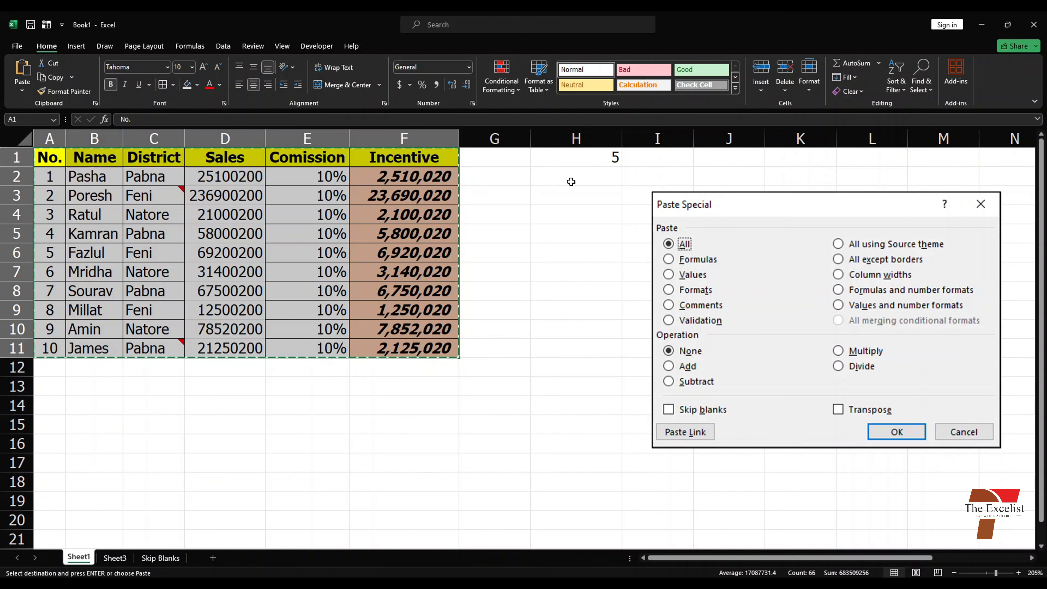
right_click(571, 160)
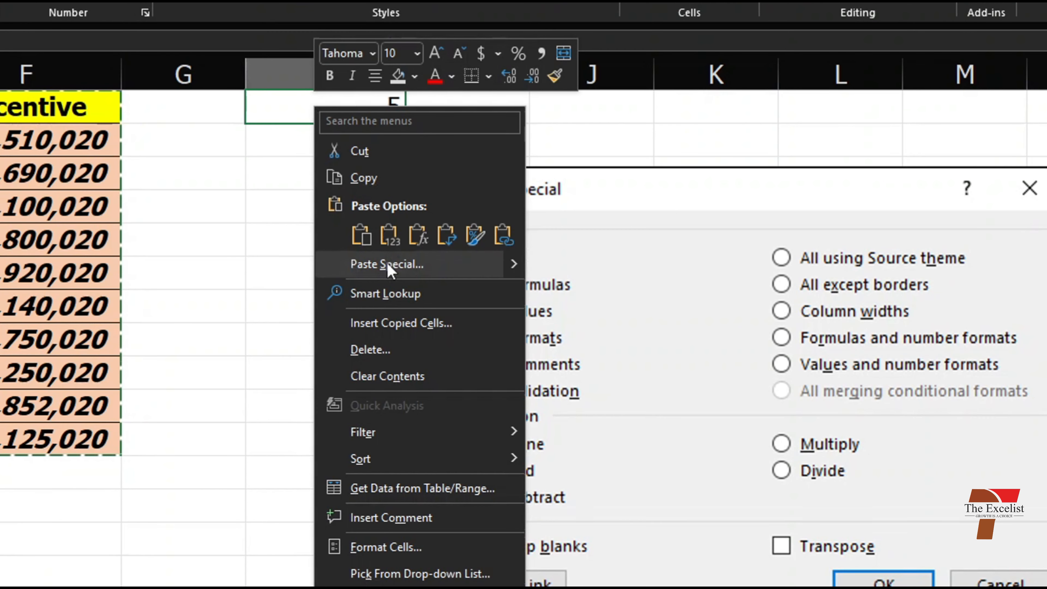
left_click(428, 264)
left_click(408, 391)
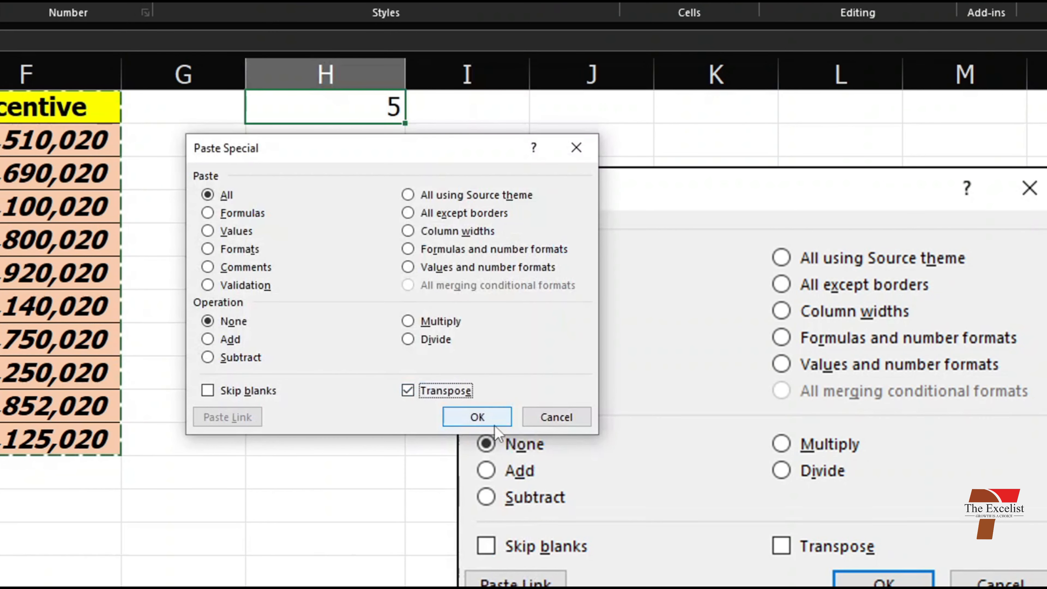
left_click(476, 417)
- Move the Paste Special picture below the transposed table and autofit the transposed table's column widths
left_click_drag(652, 225, 518, 521)
left_click(322, 409)
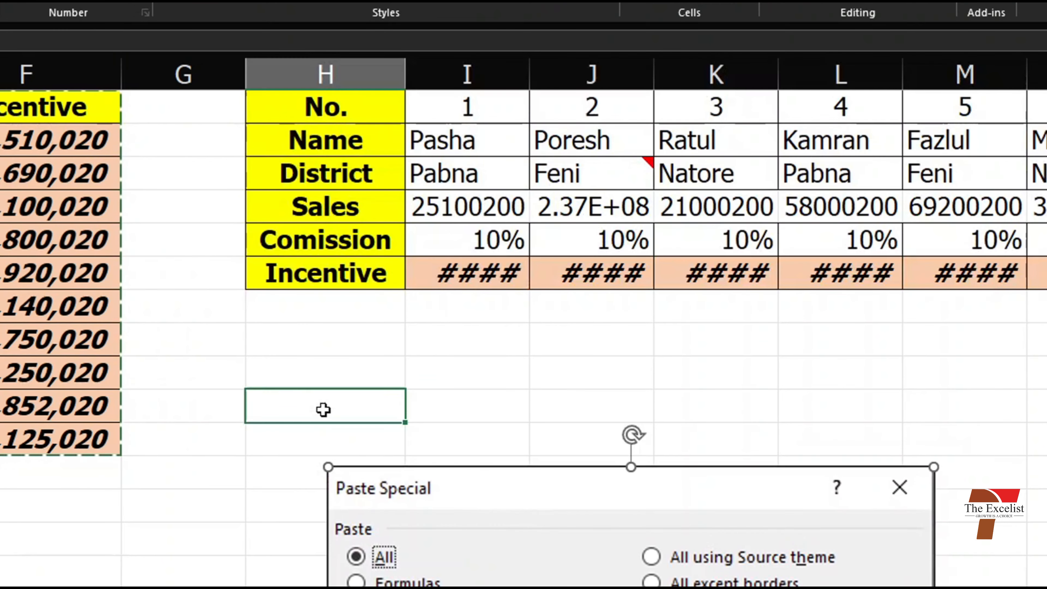
double_click(622, 136)
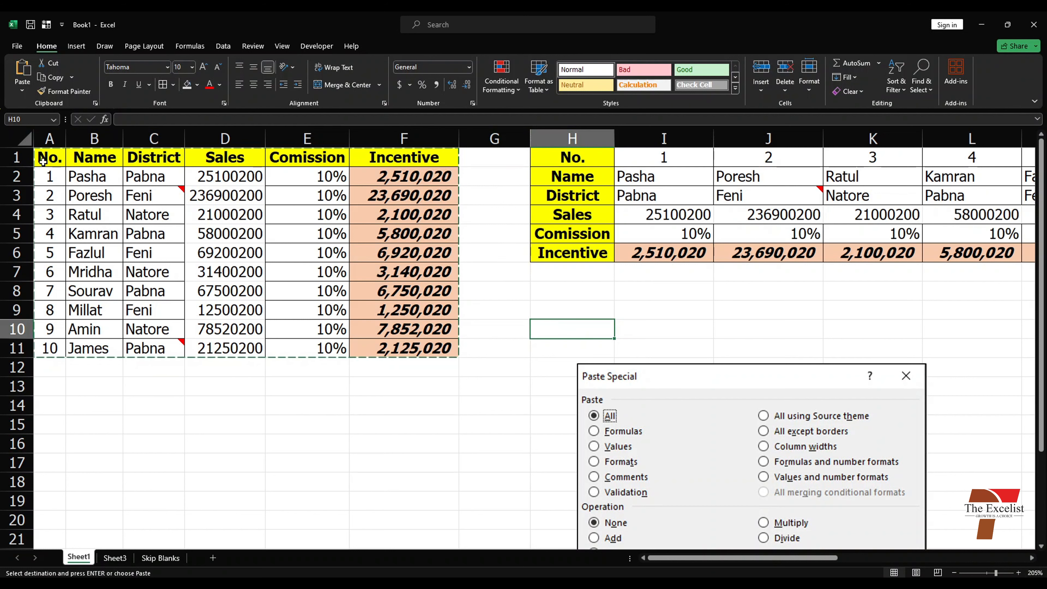
- Compare the original header row and No. column with the header column and No. row of the transposed table
left_click_drag(41, 160, 413, 159)
left_click_drag(551, 155, 564, 252)
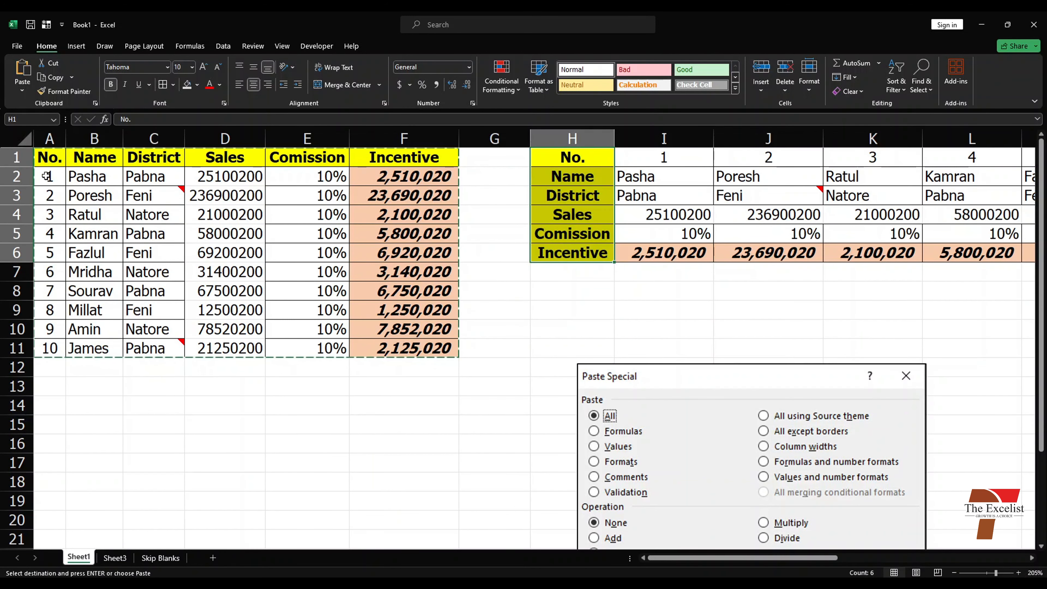
left_click_drag(47, 176, 51, 251)
left_click_drag(676, 165, 982, 159)
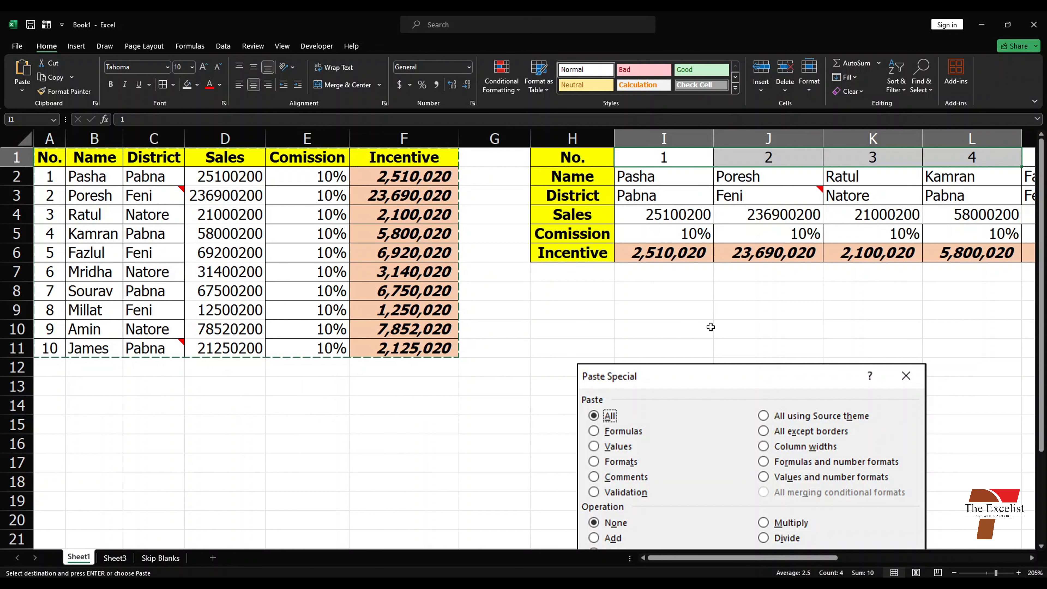
- Move the Paste Special picture directly beneath the transposed table's Incentive row and open the Skip Blanks sheet
left_click_drag(704, 377, 695, 225)
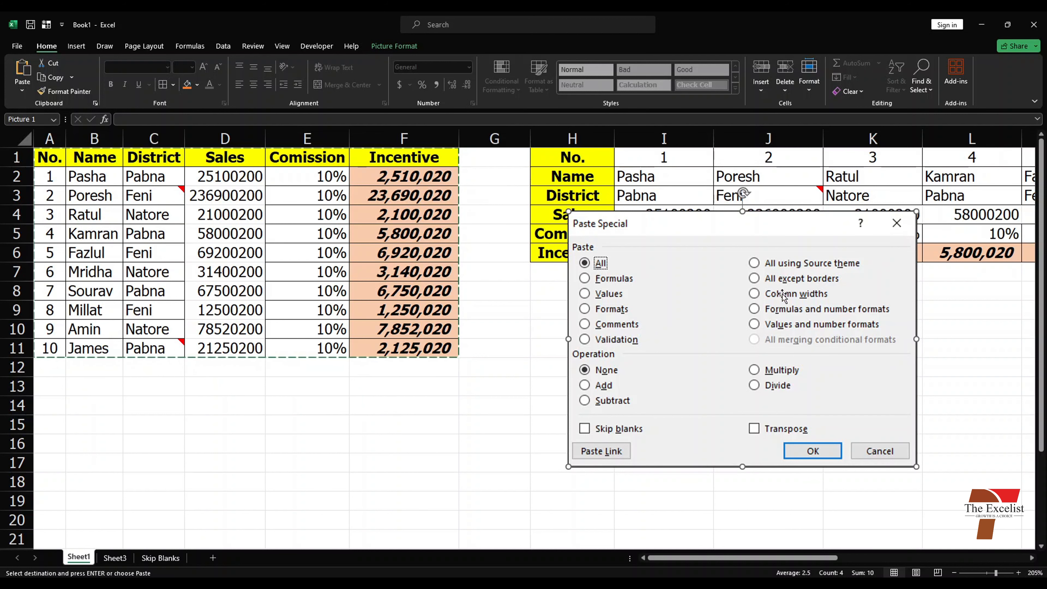
left_click_drag(782, 295, 709, 347)
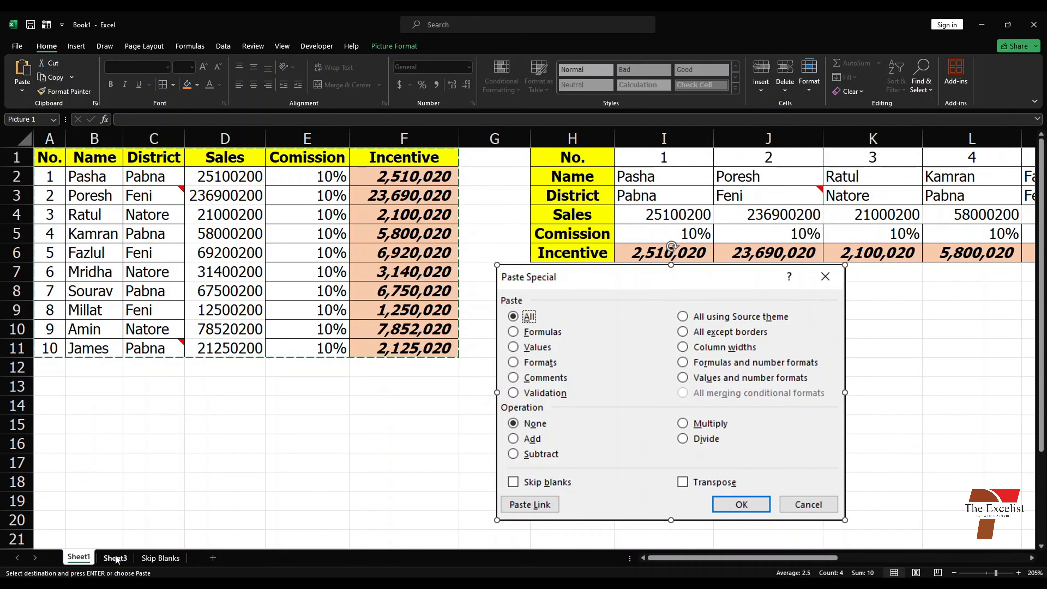
left_click(160, 559)
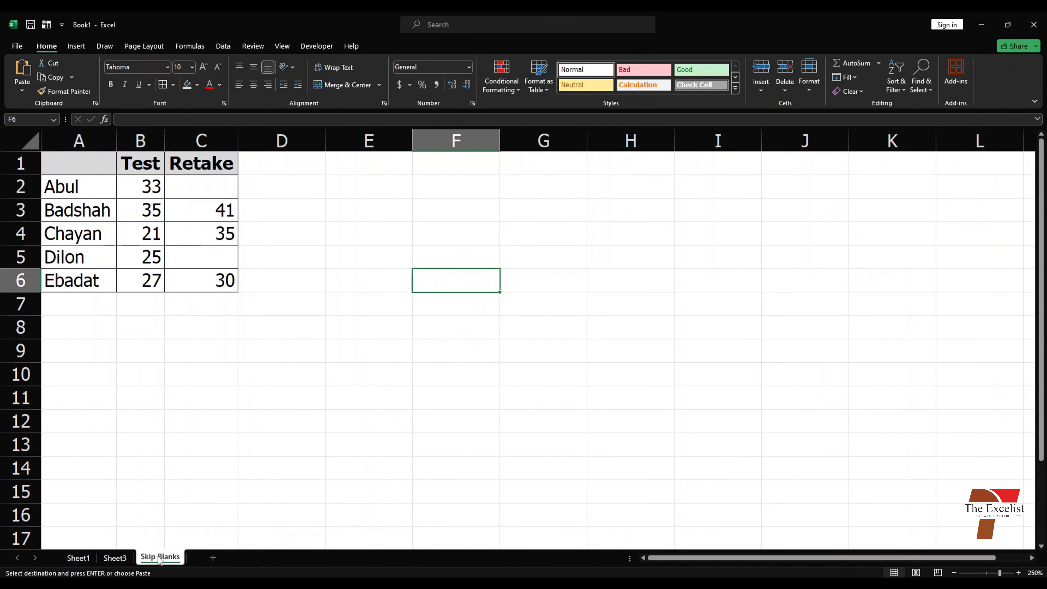
left_click(222, 379)
scroll(221, 379, "up", 7)
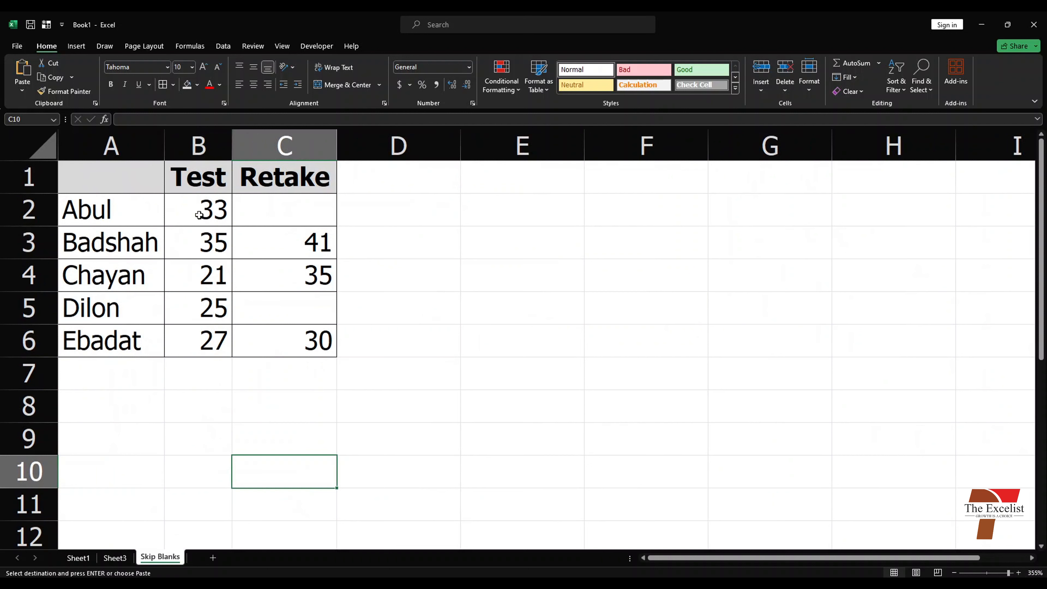
- Examine the Test scores in B2:B6 and the Retake scores in C2:C6, including the blank Retake cells
left_click_drag(191, 208, 192, 339)
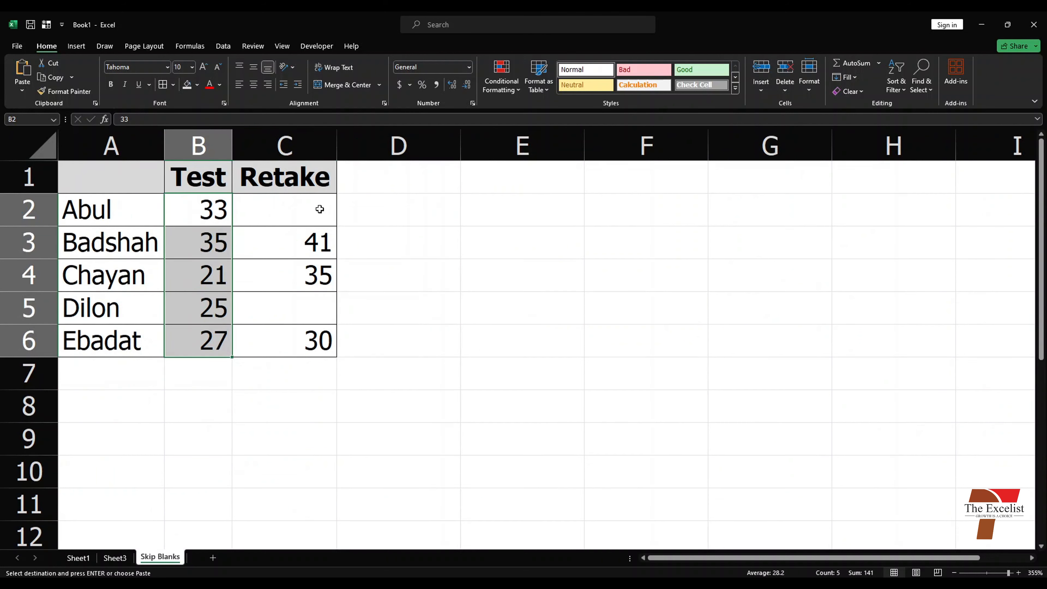
left_click_drag(321, 209, 322, 342)
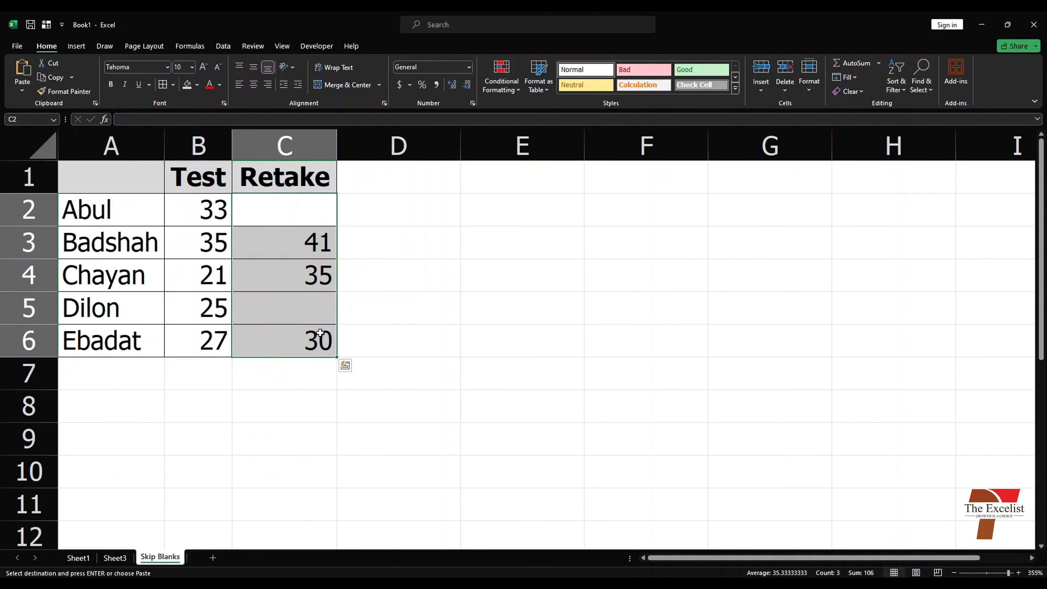
left_click(397, 277)
left_click(309, 210)
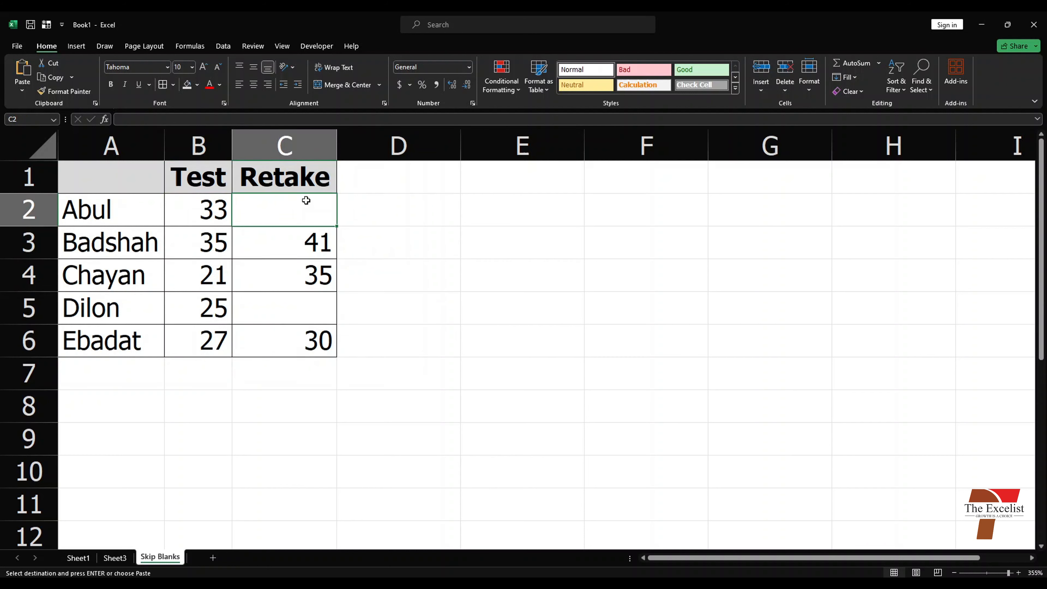
left_click(455, 276)
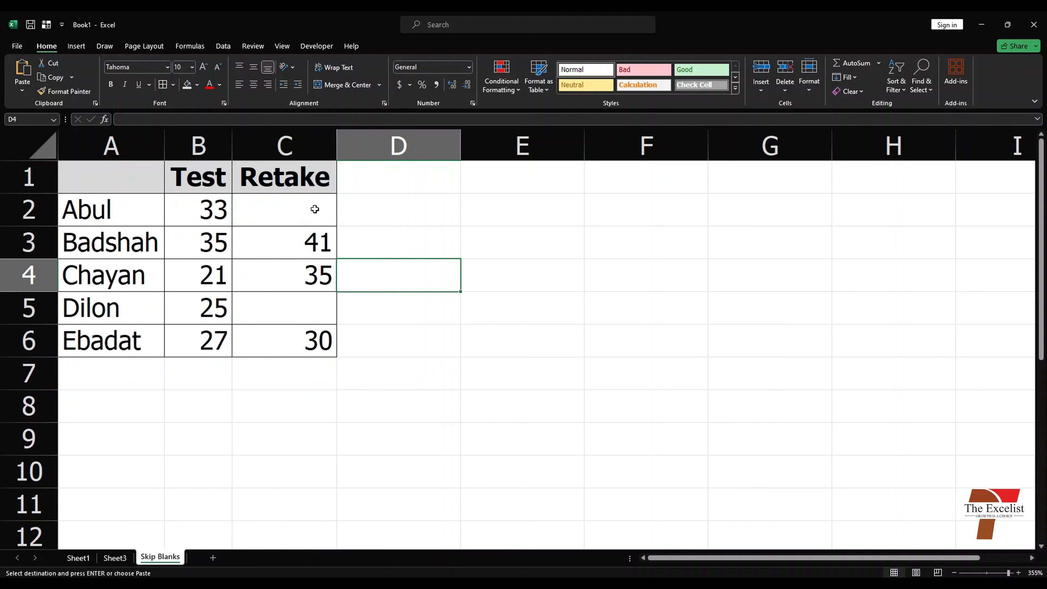
- Try a normal paste of the Retake scores C2:C6 over the Test scores from B2, and undo it
left_click_drag(315, 209, 306, 341)
key("ctrl+c")
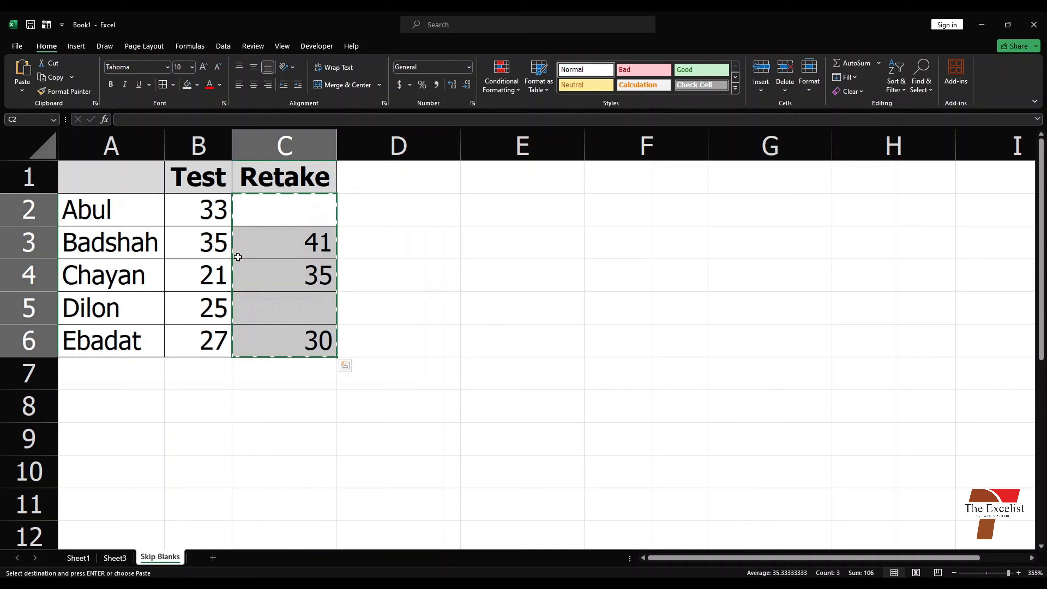
left_click(210, 212)
key("ctrl+v")
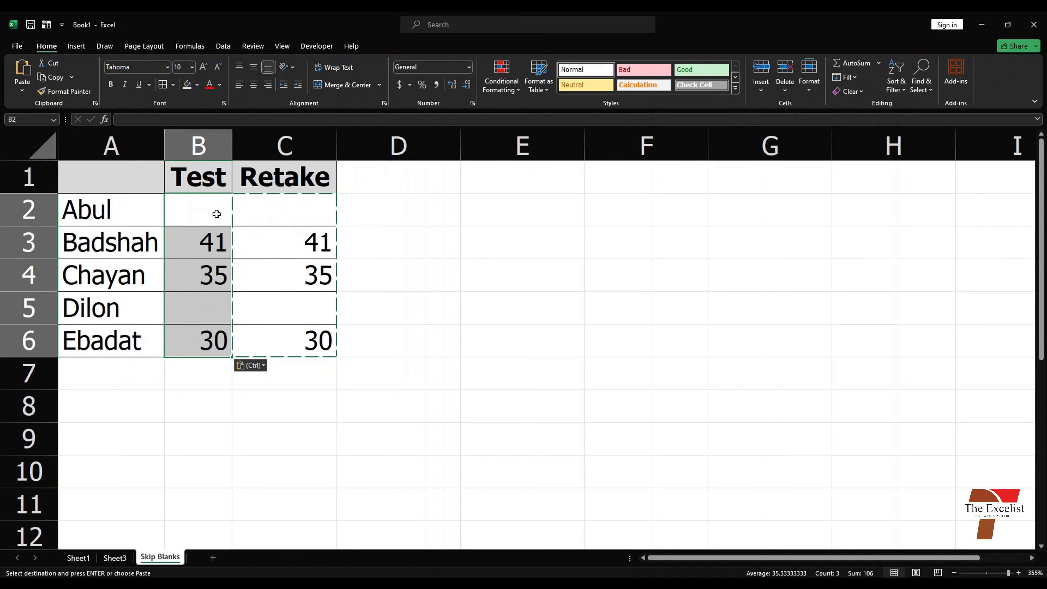
key("ctrl+z")
left_click(514, 330)
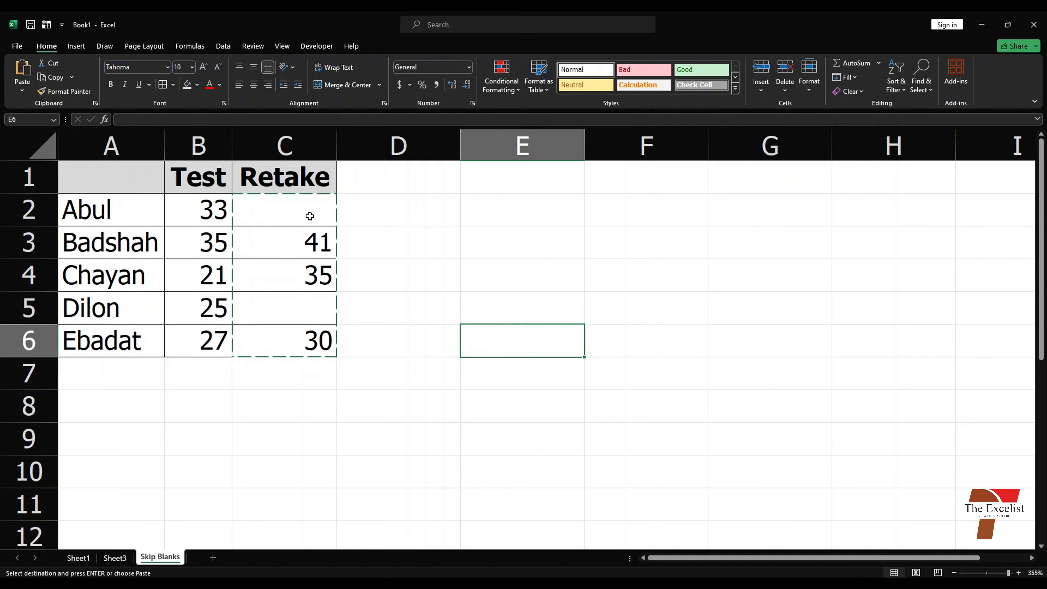
- Paste the Retake scores from C2:C6 over the Test scores starting at B2, using Paste Special with Skip blanks enabled
left_click_drag(311, 215, 312, 336)
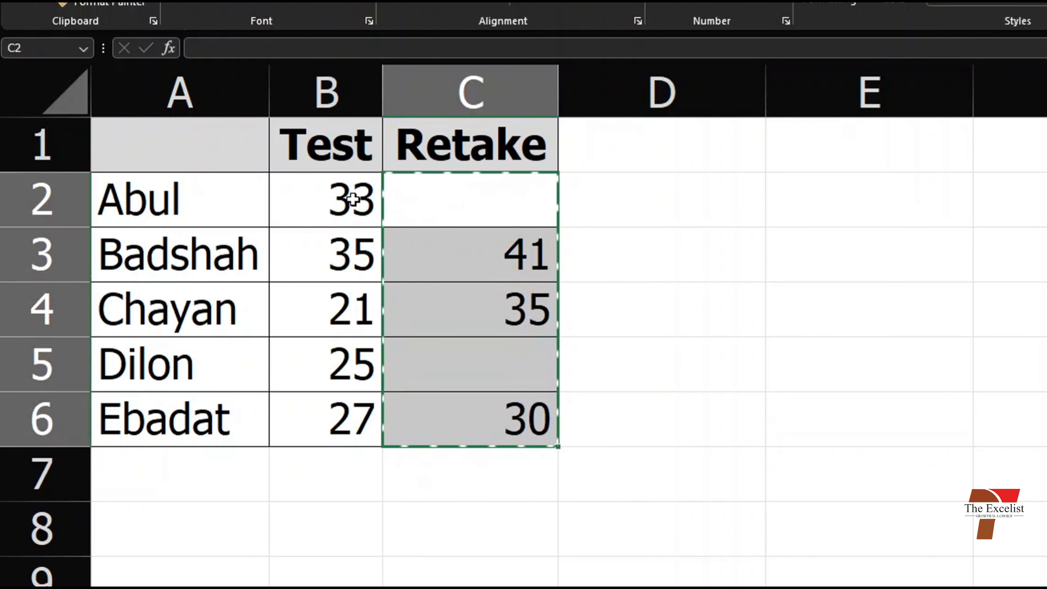
right_click(211, 205)
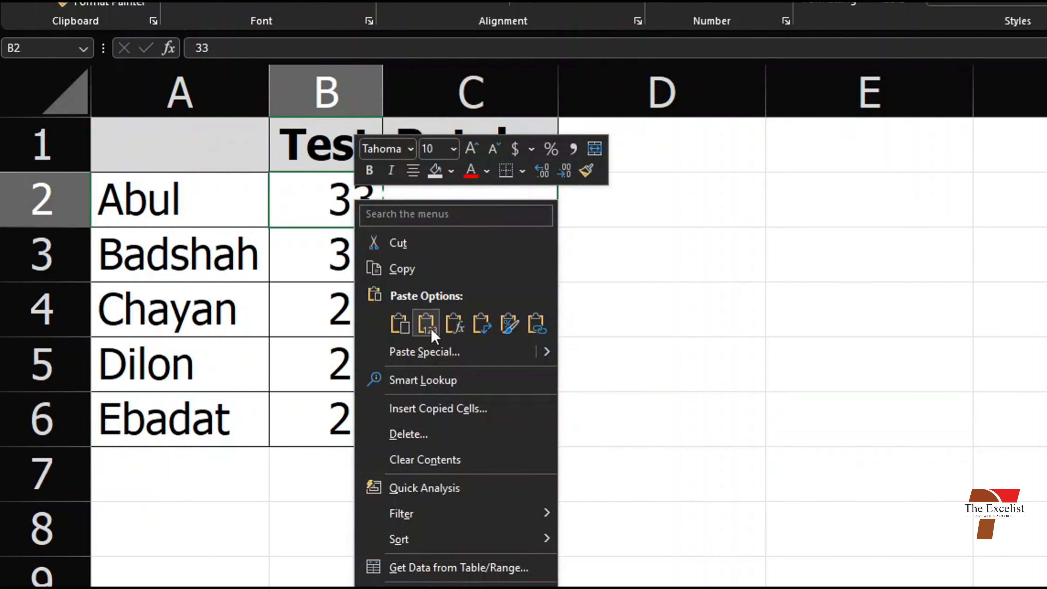
left_click(414, 356)
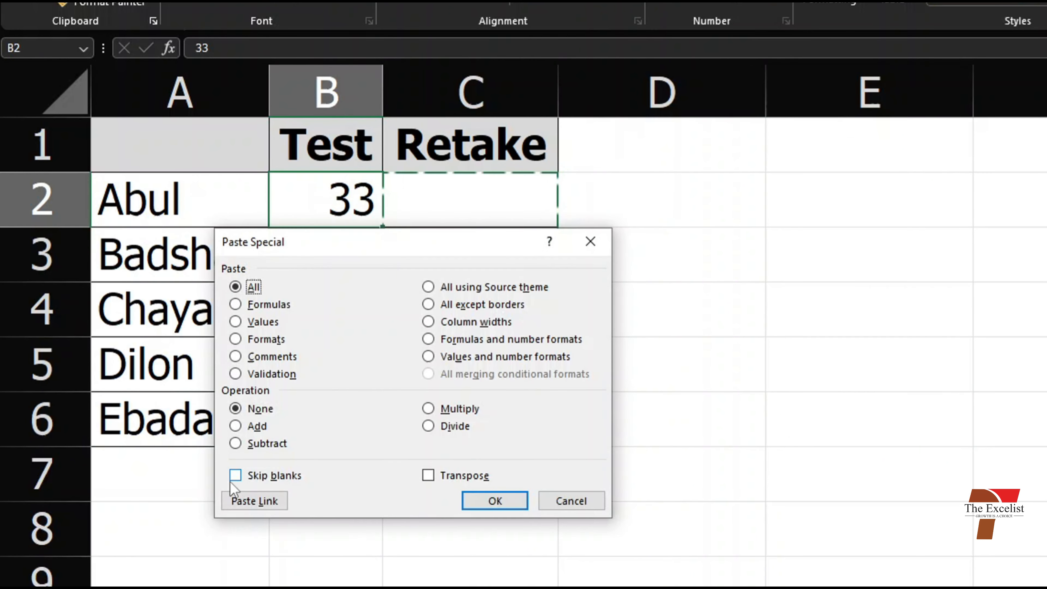
left_click(234, 477)
left_click_drag(430, 249, 983, 219)
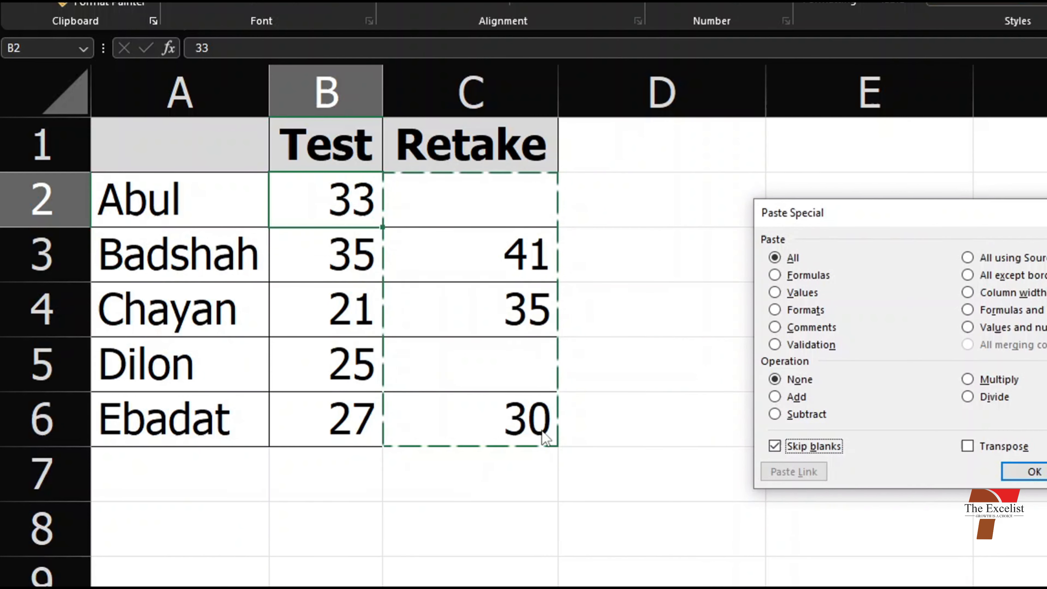
left_click(1036, 472)
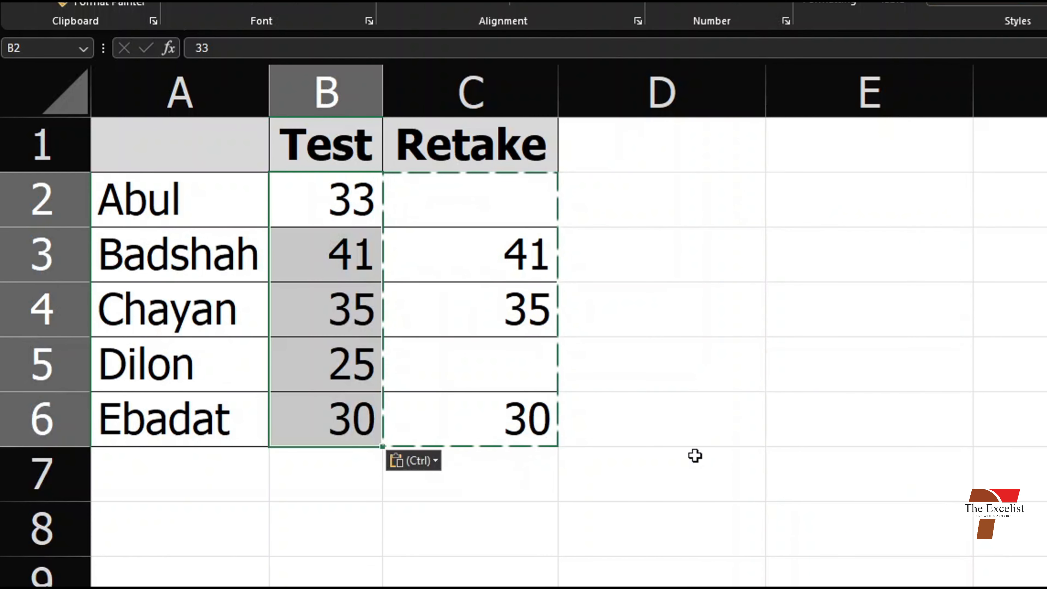
- Deselect the pasted Test scores and return to Sheet1
left_click(695, 455)
left_click(473, 196)
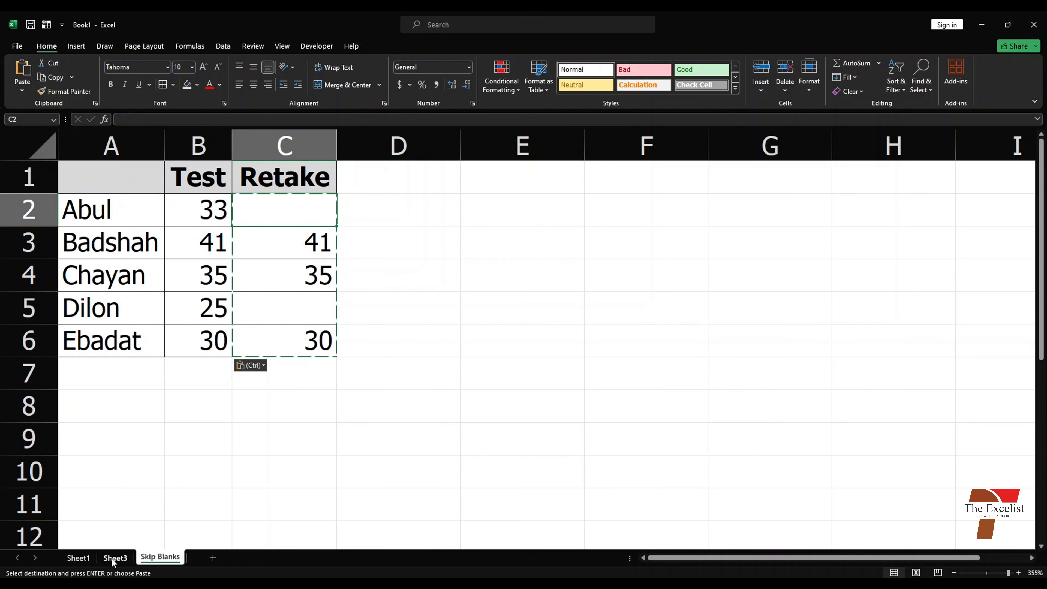
left_click(85, 562)
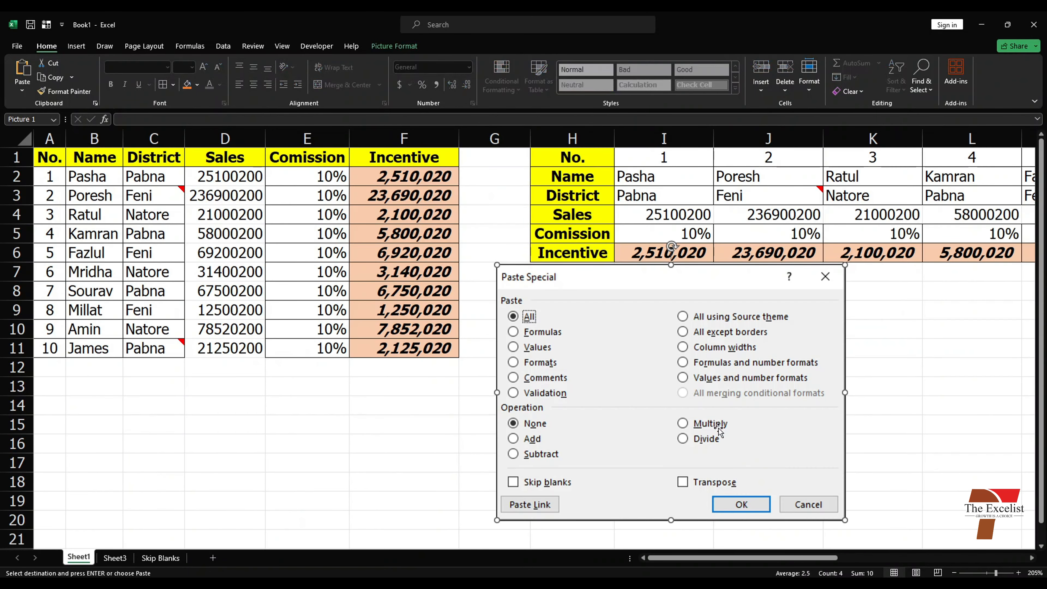